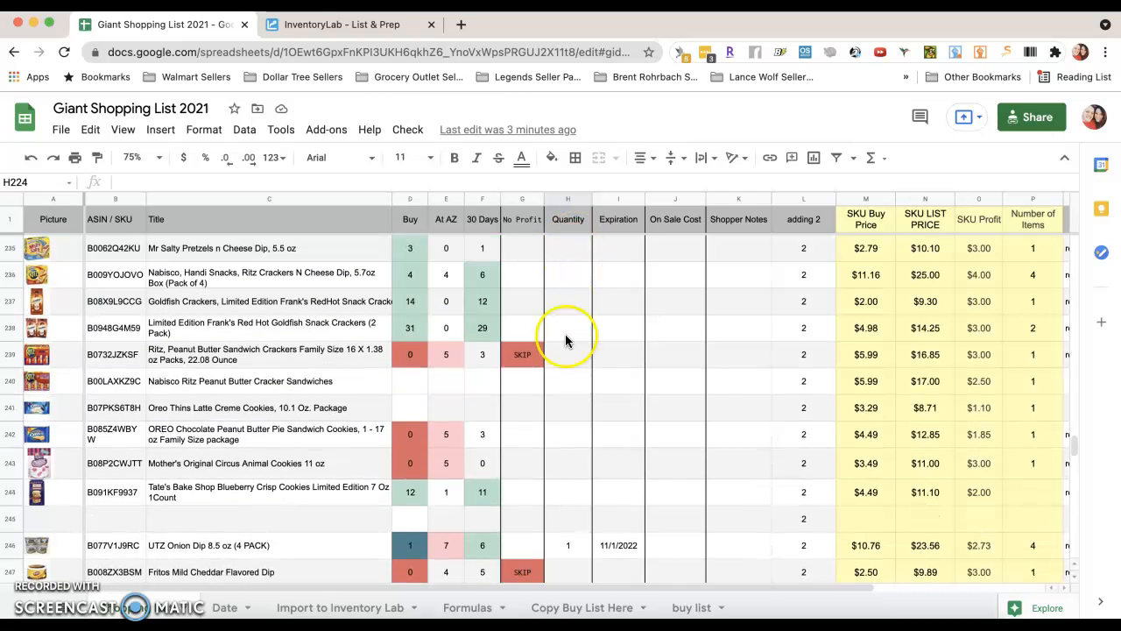
Download the Import to Inventory Lab sheet as comma-separated values
{"action": "scroll", "coordinate": [565, 336], "scroll_direction": "down", "scroll_amount": 6}
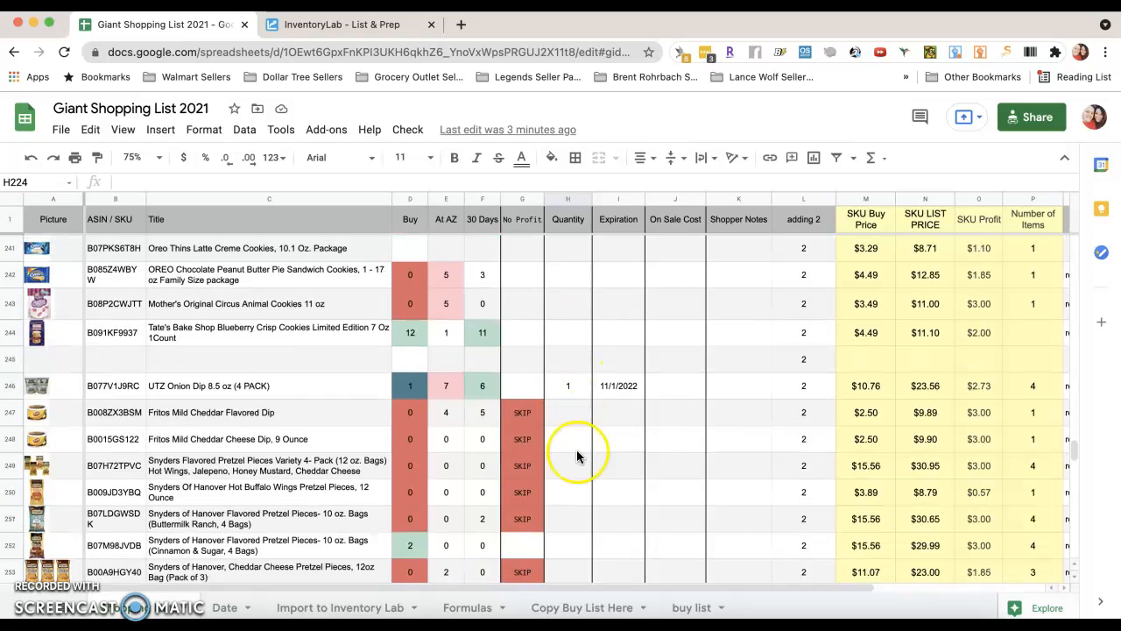
{"action": "scroll", "coordinate": [577, 450], "scroll_direction": "down", "scroll_amount": 2}
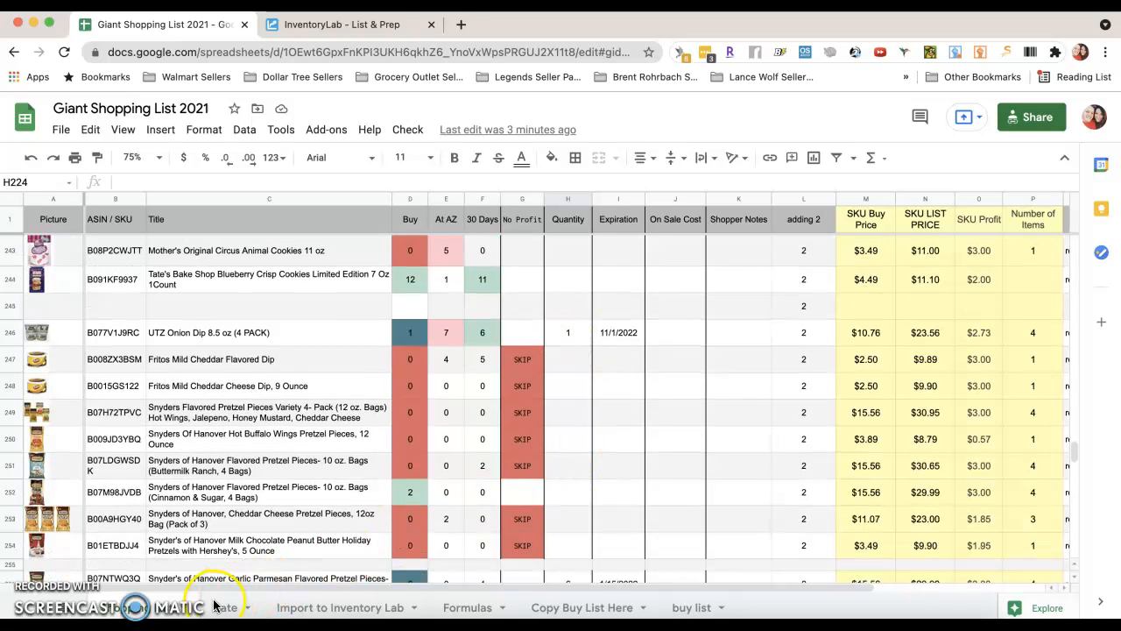
{"action": "left_click", "coordinate": [331, 608]}
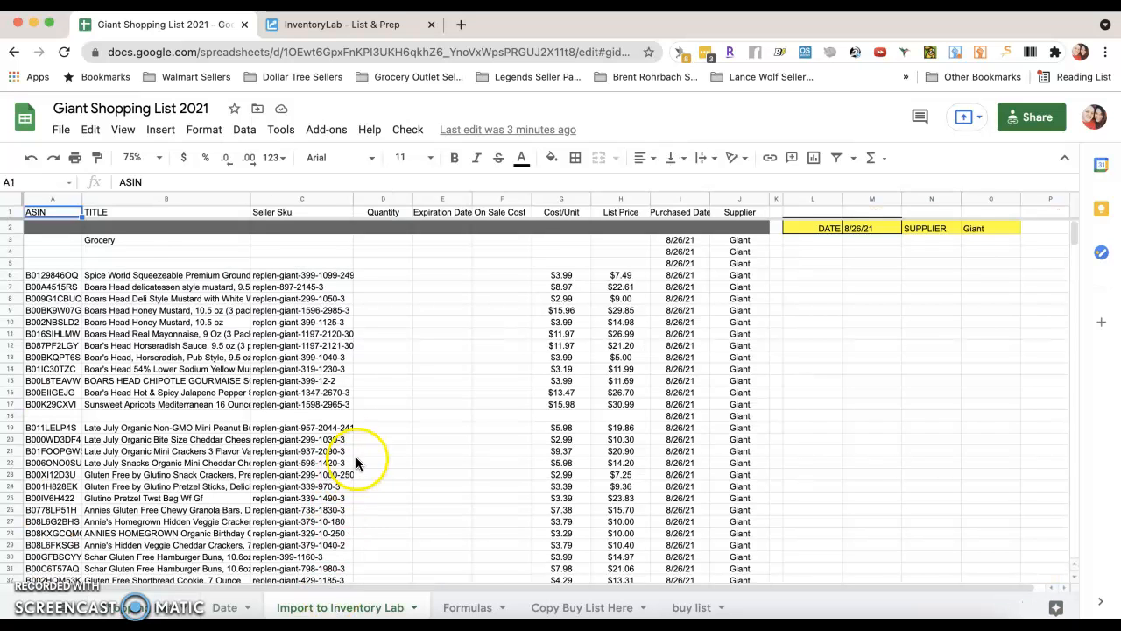
{"action": "left_click", "coordinate": [61, 131]}
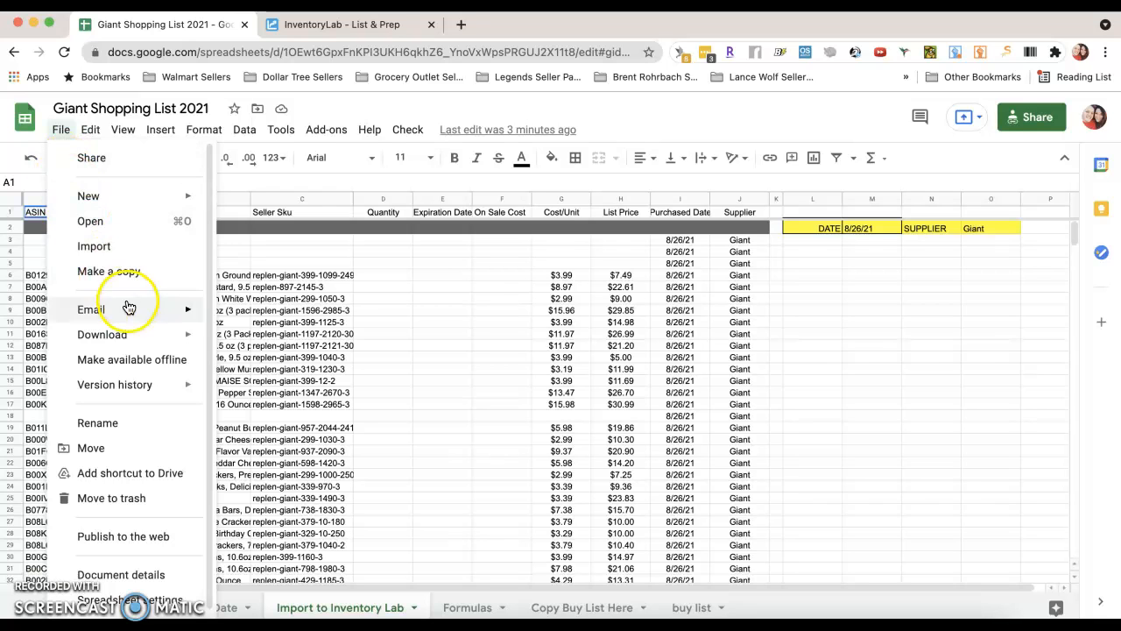
{"action": "mouse_move", "coordinate": [138, 337]}
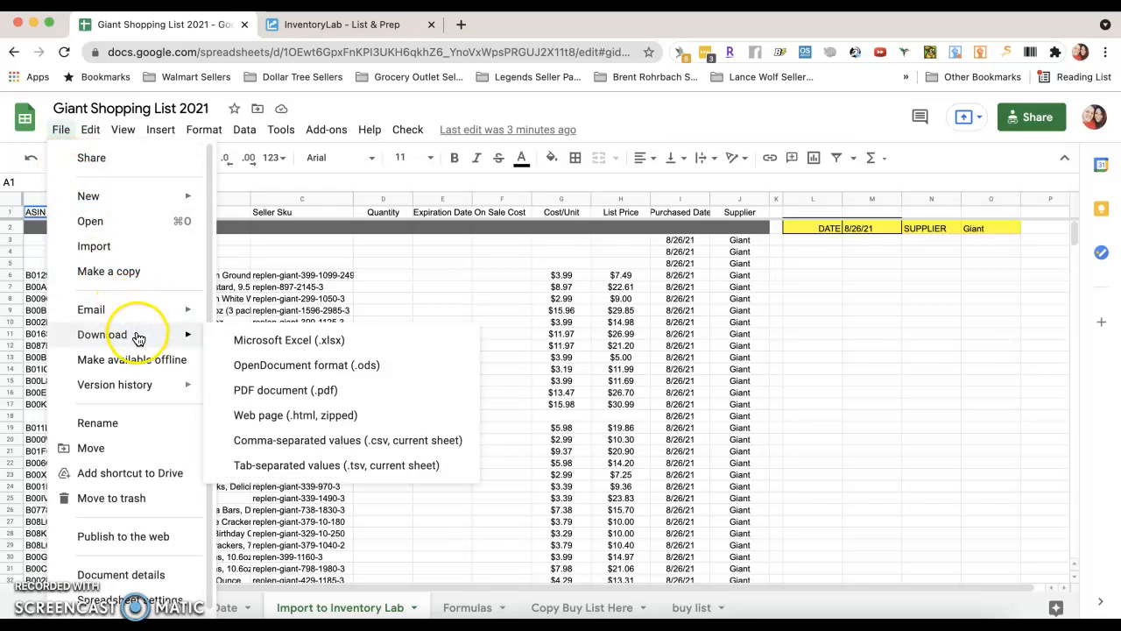
{"action": "left_click", "coordinate": [274, 445]}
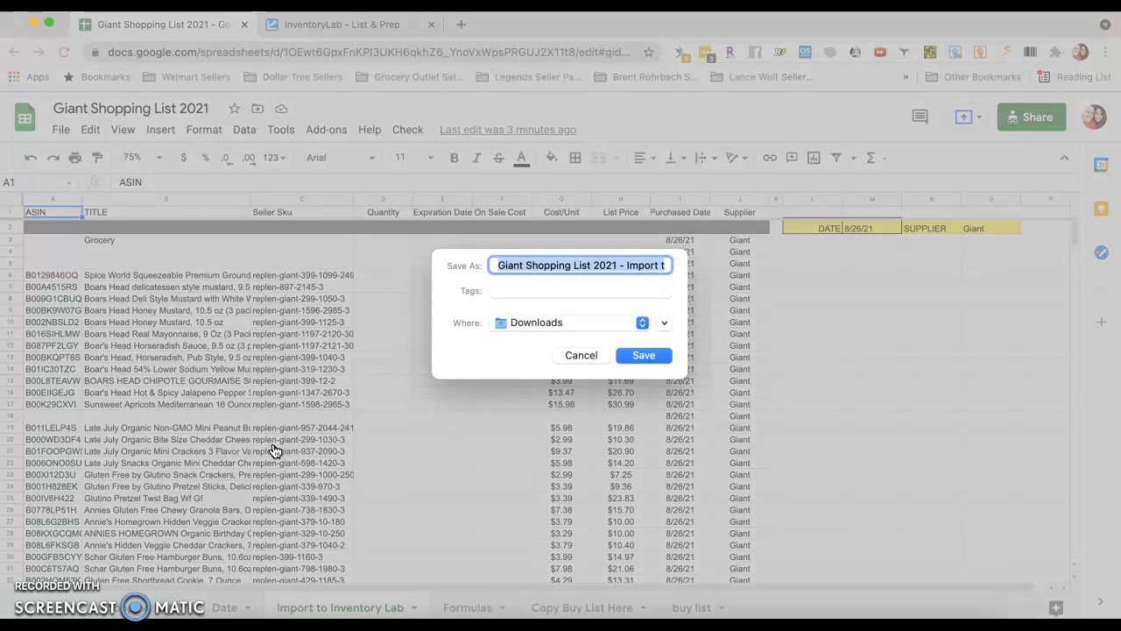
Save the CSV in Downloads with 9/9/21 appended to its suggested name, and switch to InventoryLab
{"action": "key", "text": "Right"}
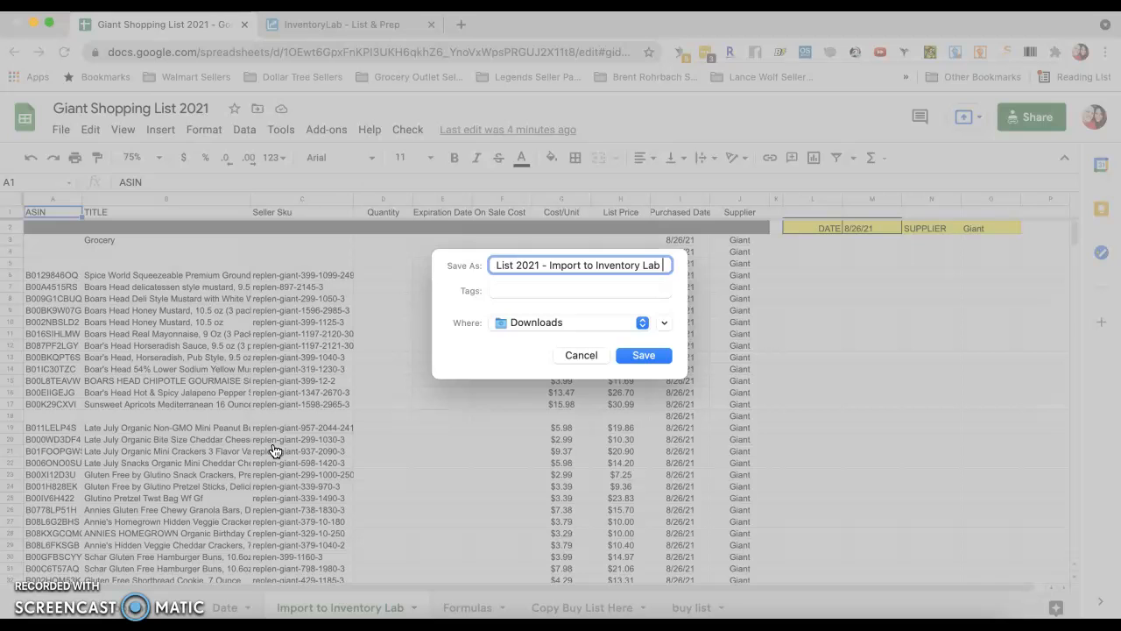
{"action": "type", "text": "9/"}
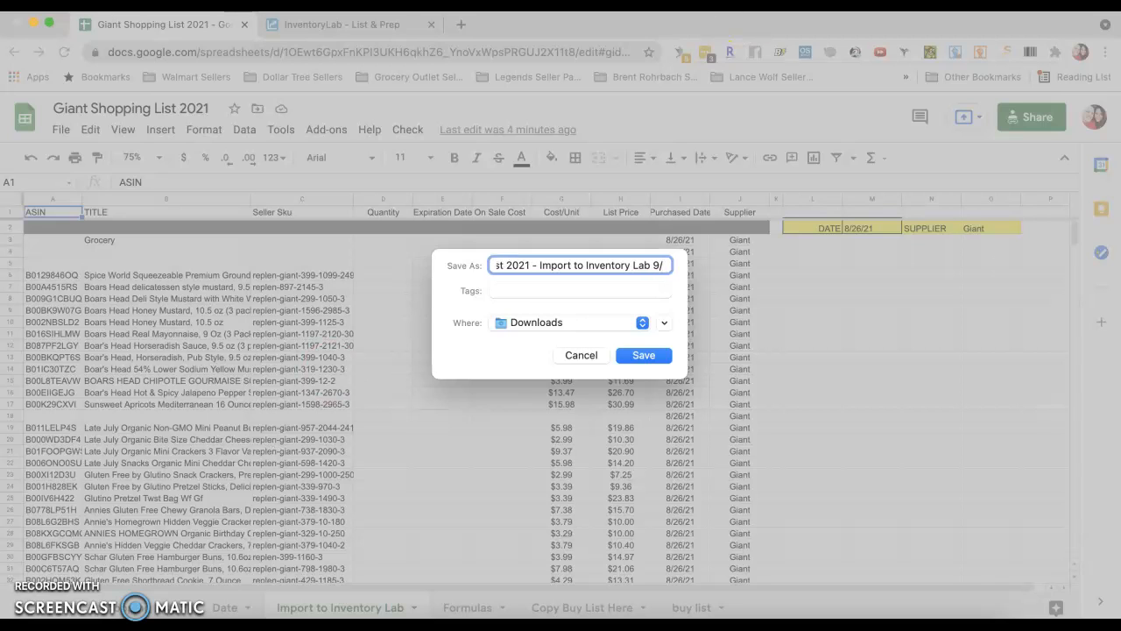
{"action": "left_click", "coordinate": [1087, 6]}
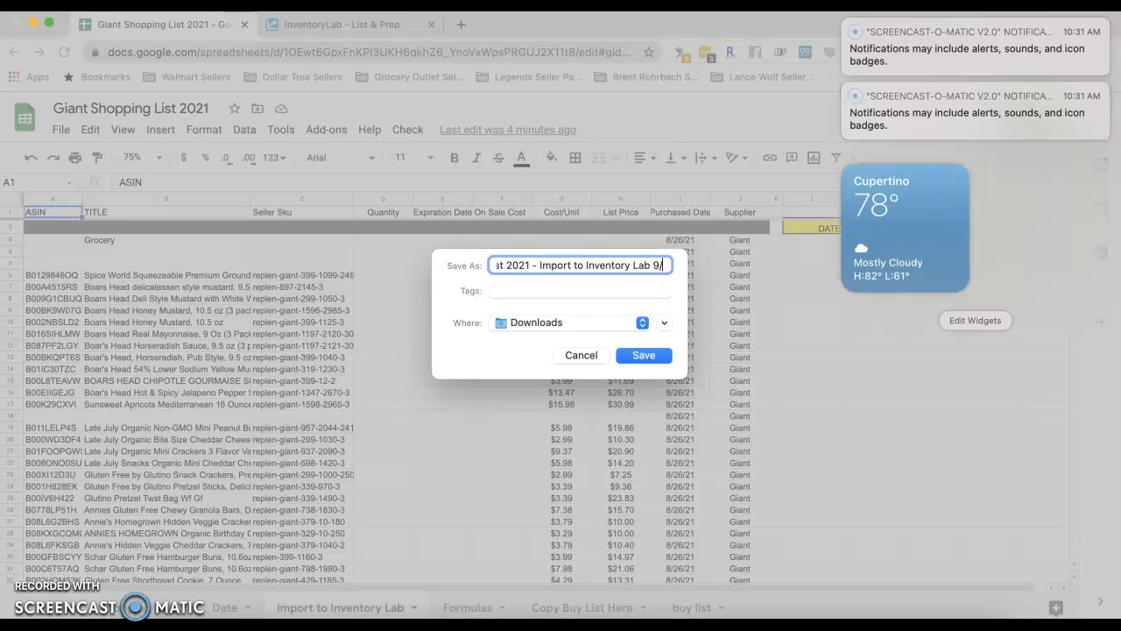
{"action": "left_click", "coordinate": [1087, 6]}
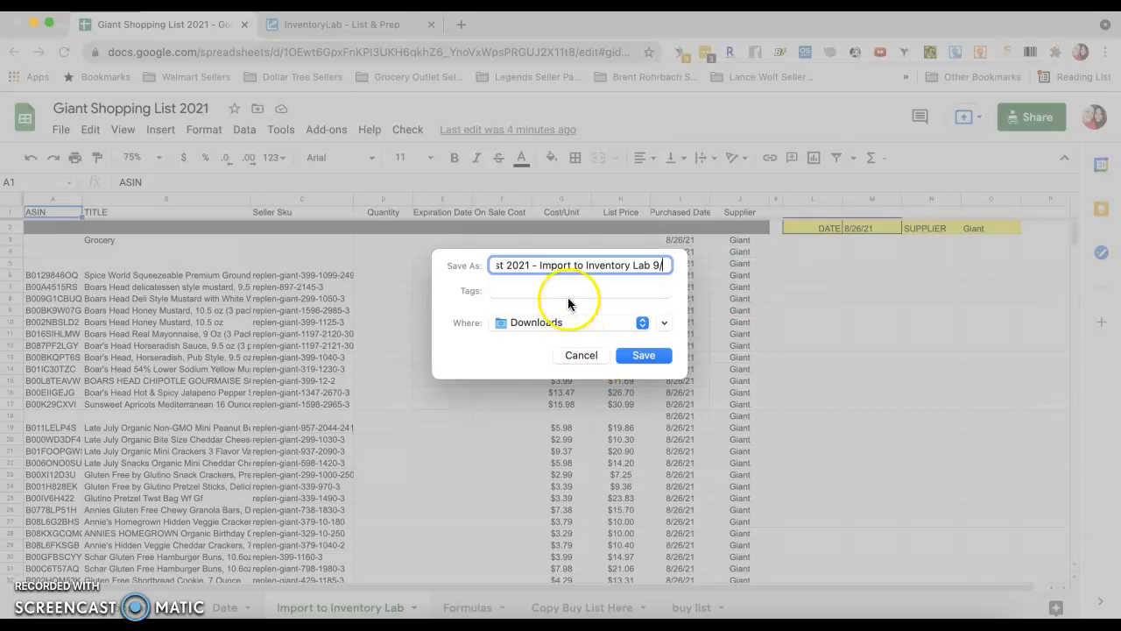
{"action": "type", "text": "9/21"}
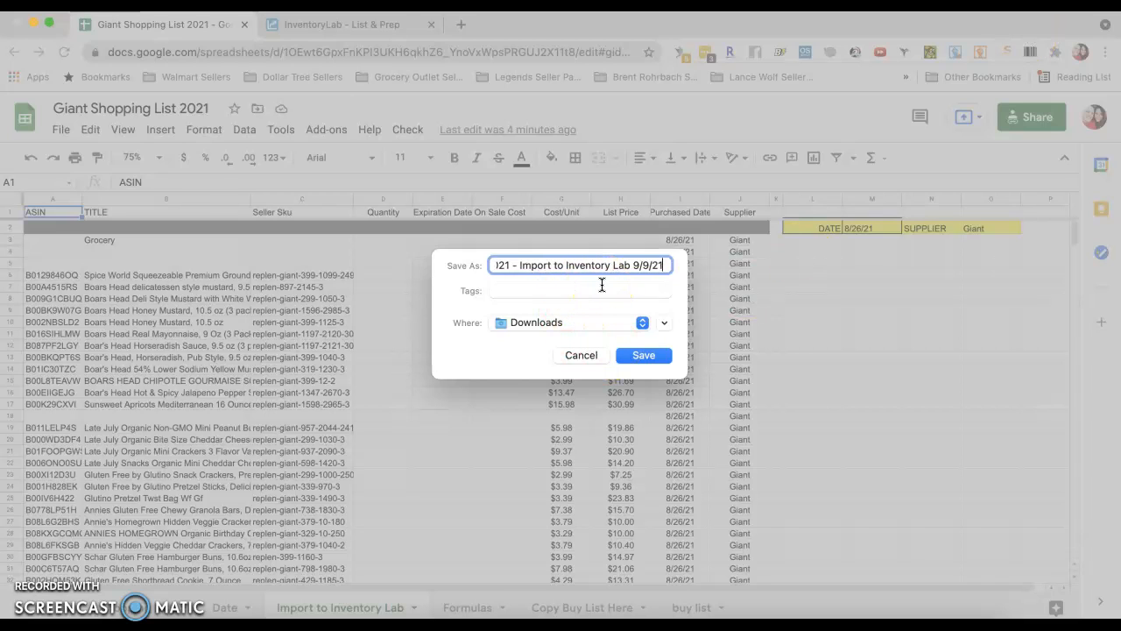
{"action": "key", "text": "Return"}
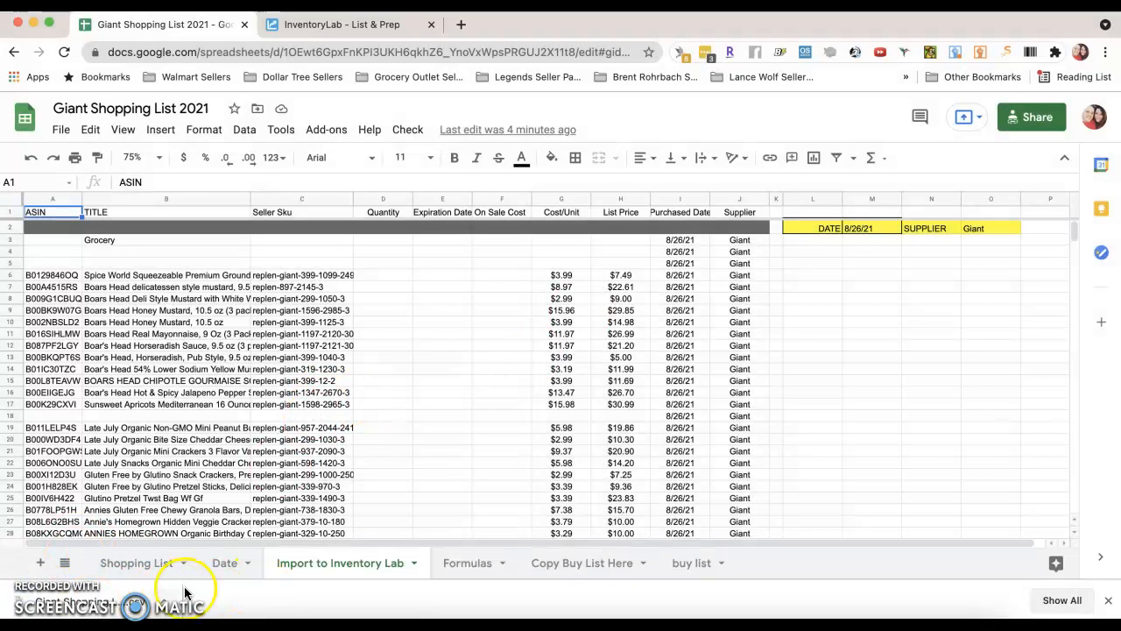
{"action": "left_click", "coordinate": [349, 26]}
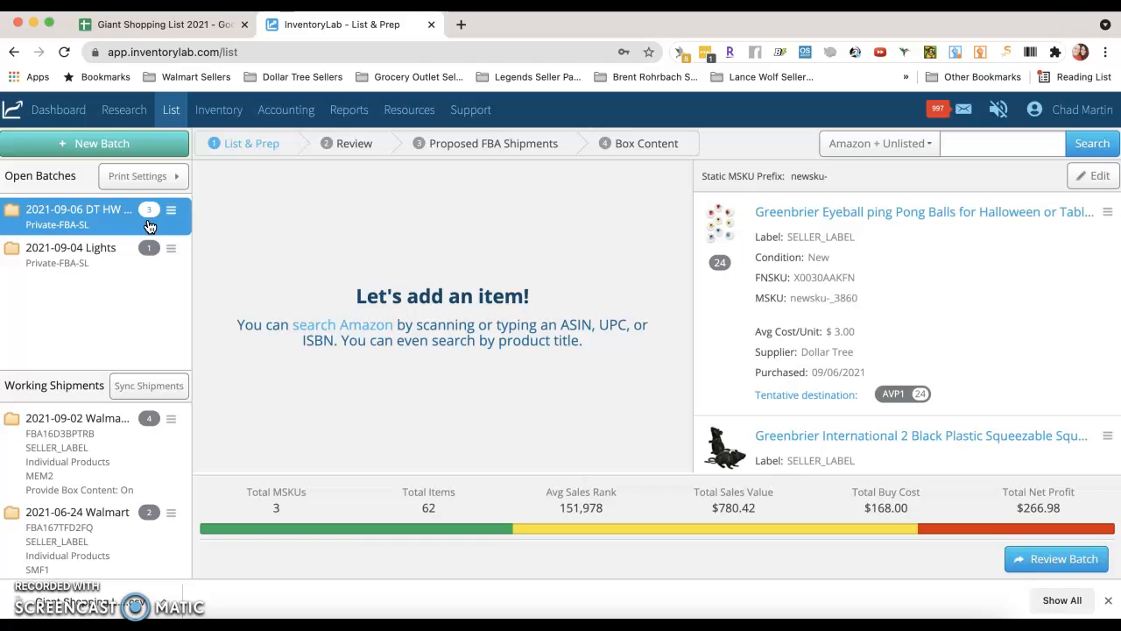
{"action": "left_click", "coordinate": [171, 248]}
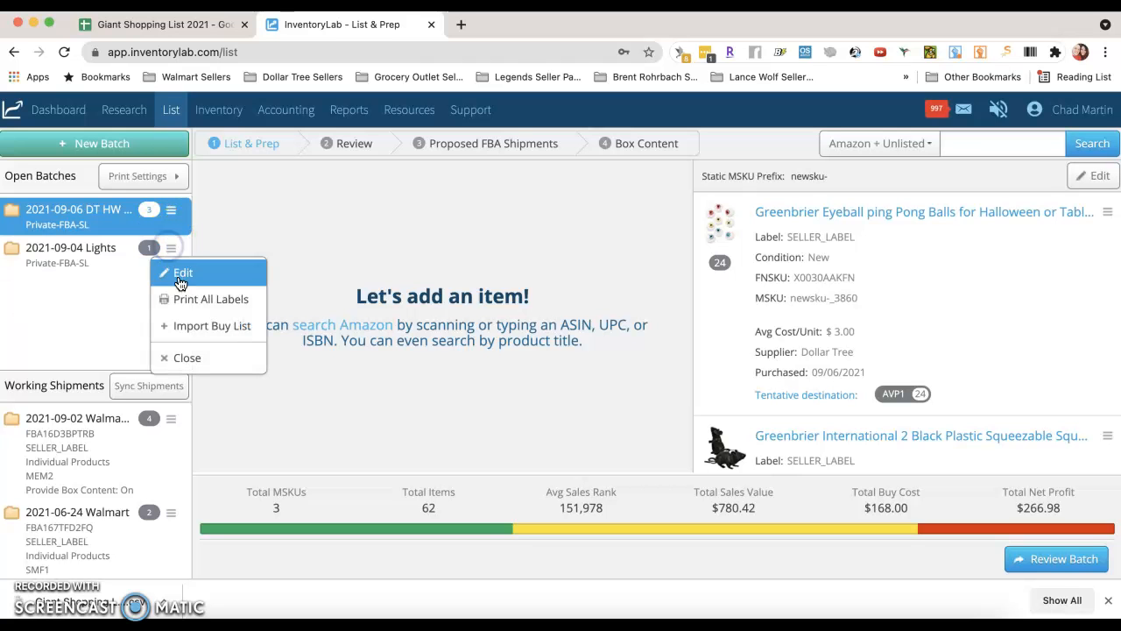
{"action": "left_click", "coordinate": [194, 335]}
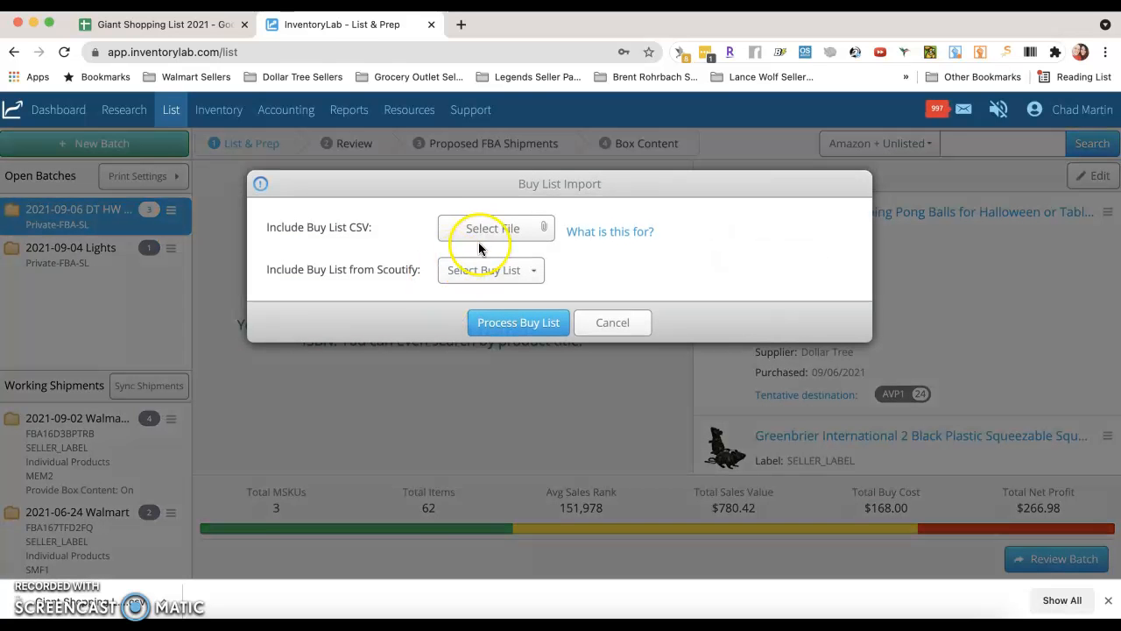
{"action": "left_click", "coordinate": [478, 229]}
{"action": "left_click", "coordinate": [765, 465]}
{"action": "left_click", "coordinate": [614, 323]}
Start a new batch and name it 2021-09-09 Giant Replens
{"action": "left_click", "coordinate": [163, 145]}
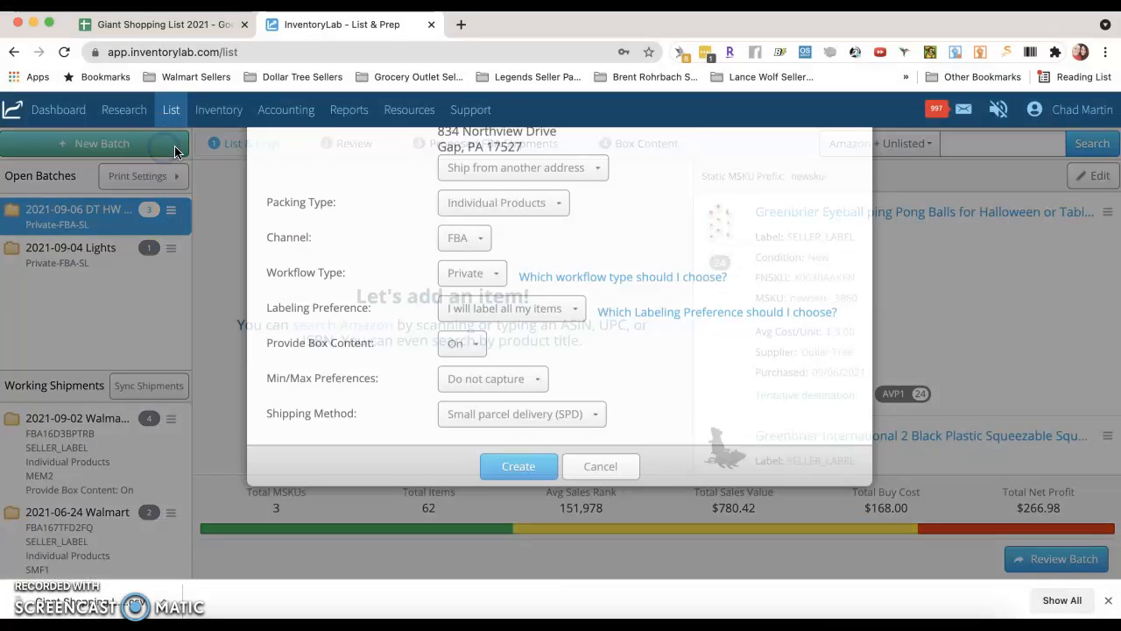
{"action": "left_click_drag", "start_coordinate": [503, 228], "coordinate": [571, 228]}
{"action": "key", "text": "BackSpace"}
{"action": "type", "text": "Giant Rep"}
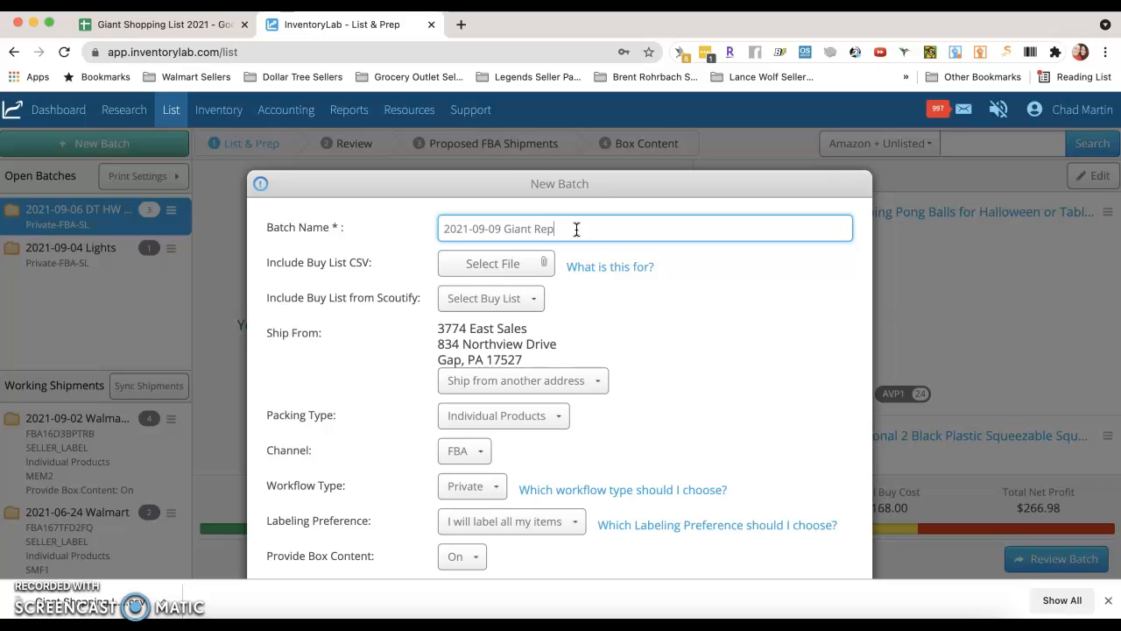
Attach the file Giant Shopping List 2021 - Import to Inventory Lab 9/9/21.csv as the new batch's buy list
{"action": "scroll", "coordinate": [557, 279], "scroll_direction": "down", "scroll_amount": 2}
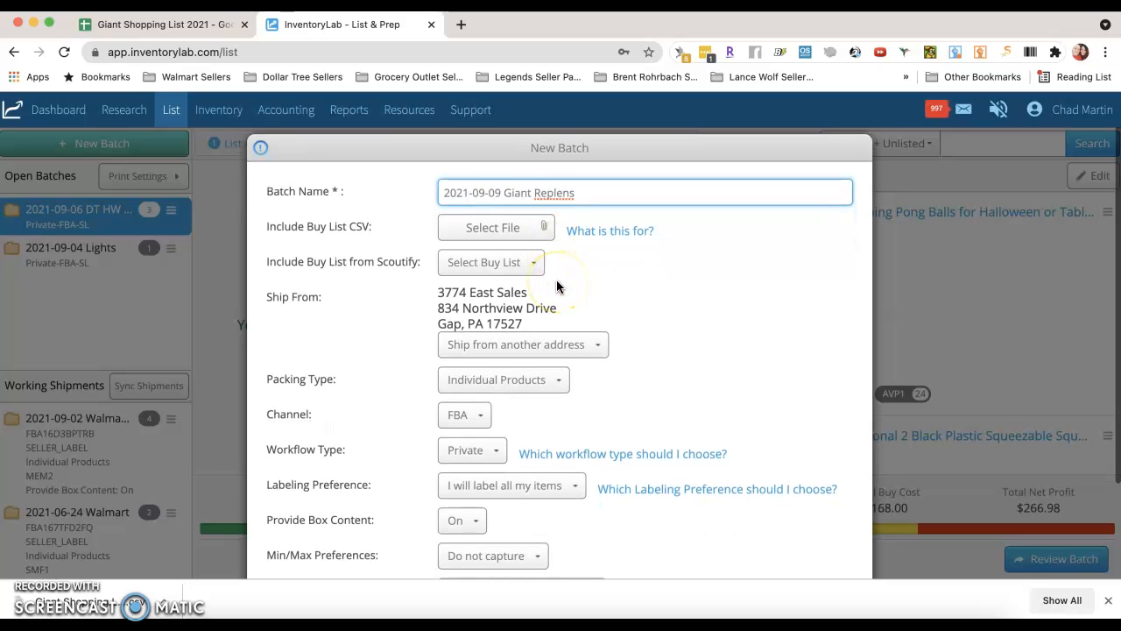
{"action": "scroll", "coordinate": [552, 276], "scroll_direction": "down", "scroll_amount": 2}
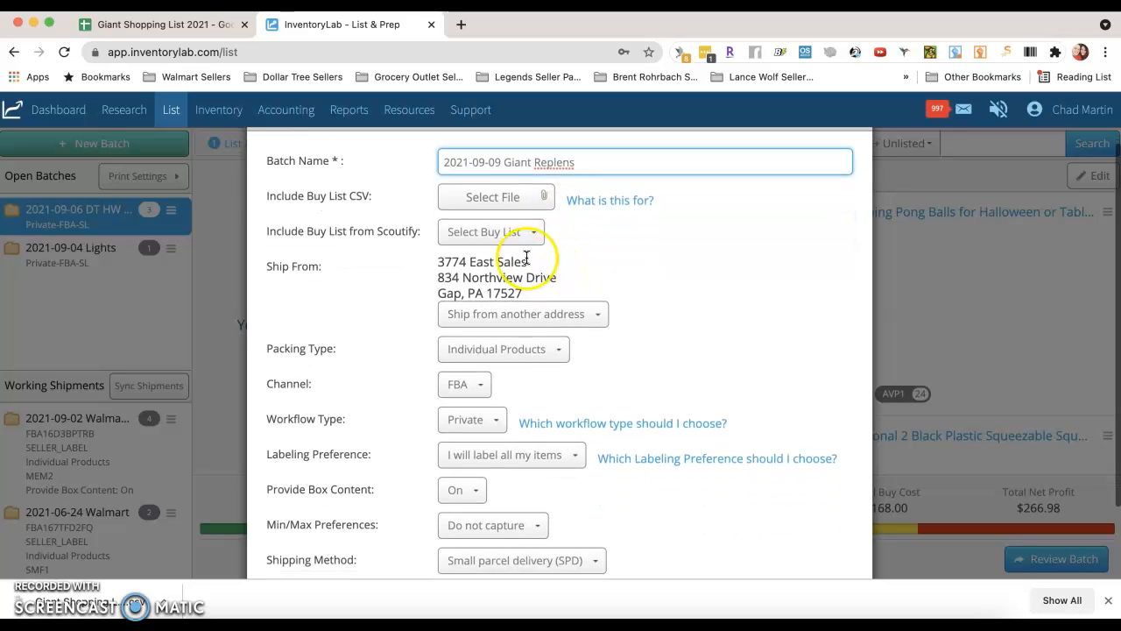
{"action": "left_click", "coordinate": [496, 198]}
{"action": "scroll", "coordinate": [530, 304], "scroll_direction": "down", "scroll_amount": 1}
{"action": "scroll", "coordinate": [529, 303], "scroll_direction": "down", "scroll_amount": 2}
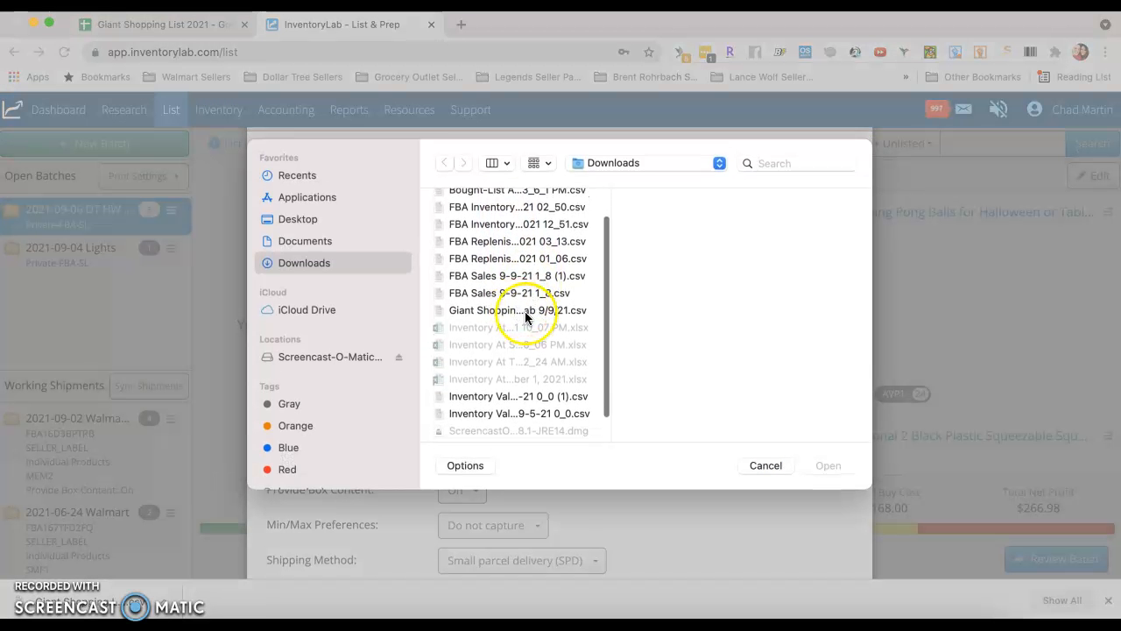
{"action": "left_click", "coordinate": [514, 310]}
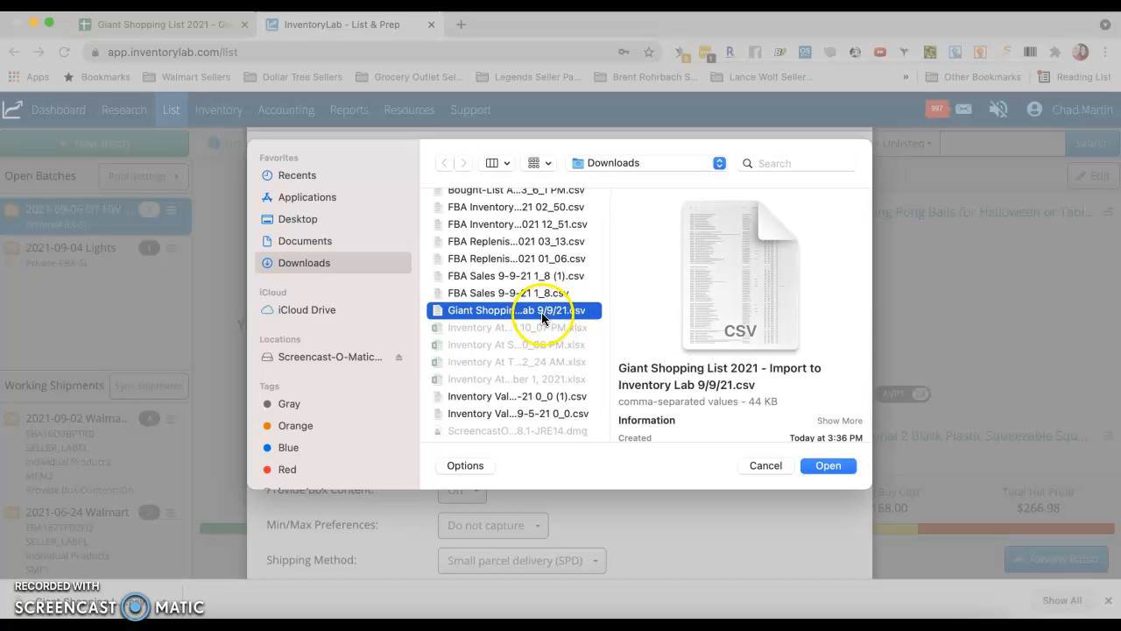
{"action": "left_click", "coordinate": [814, 467]}
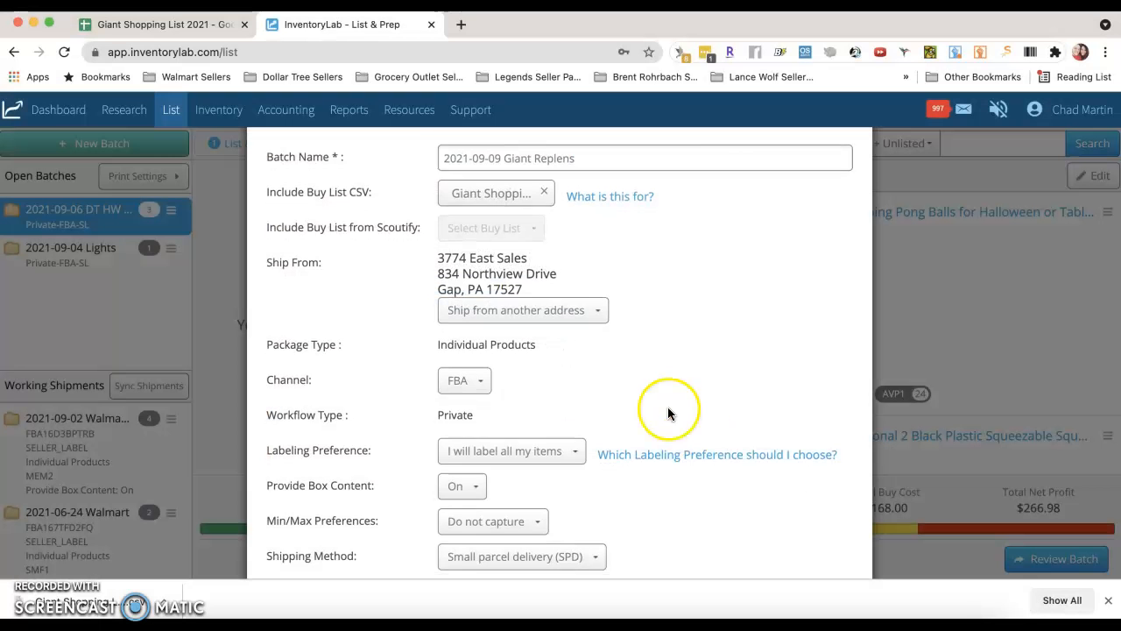
Process the buy list with the batch's default settings and accept the preselected CSV column mapping
{"action": "scroll", "coordinate": [668, 406], "scroll_direction": "down", "scroll_amount": 2}
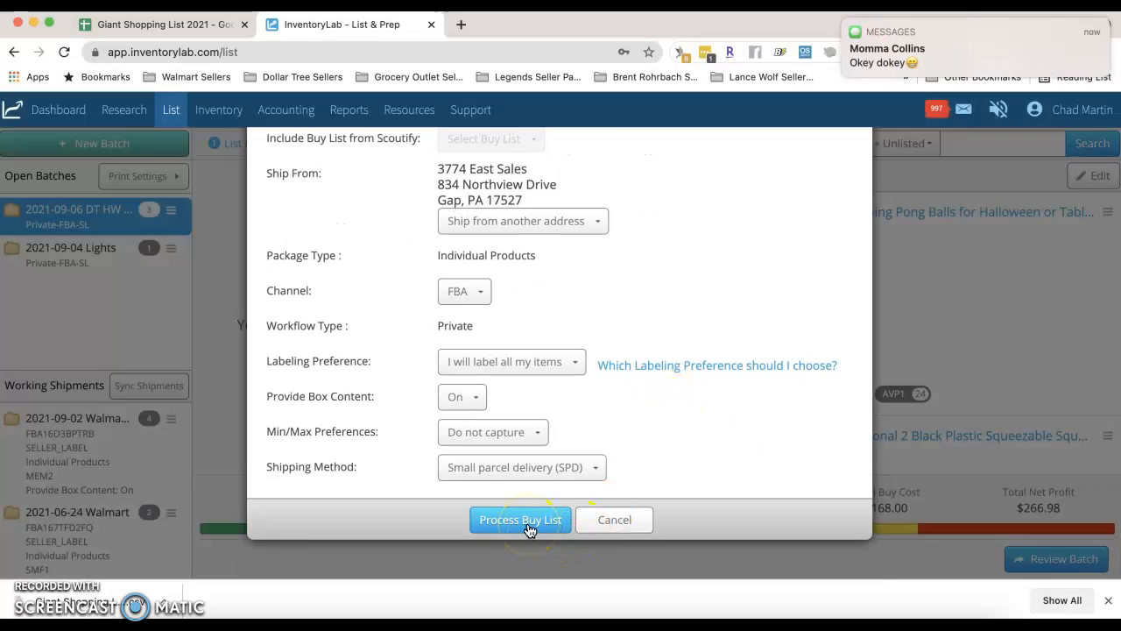
{"action": "left_click", "coordinate": [520, 520]}
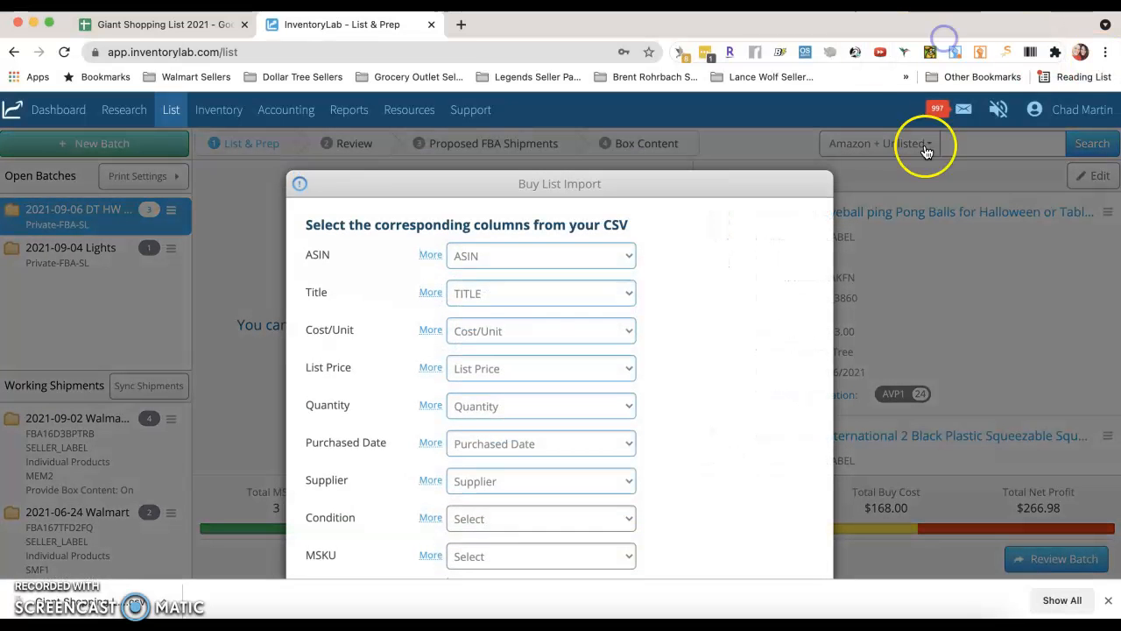
{"action": "scroll", "coordinate": [589, 328], "scroll_direction": "down", "scroll_amount": 1}
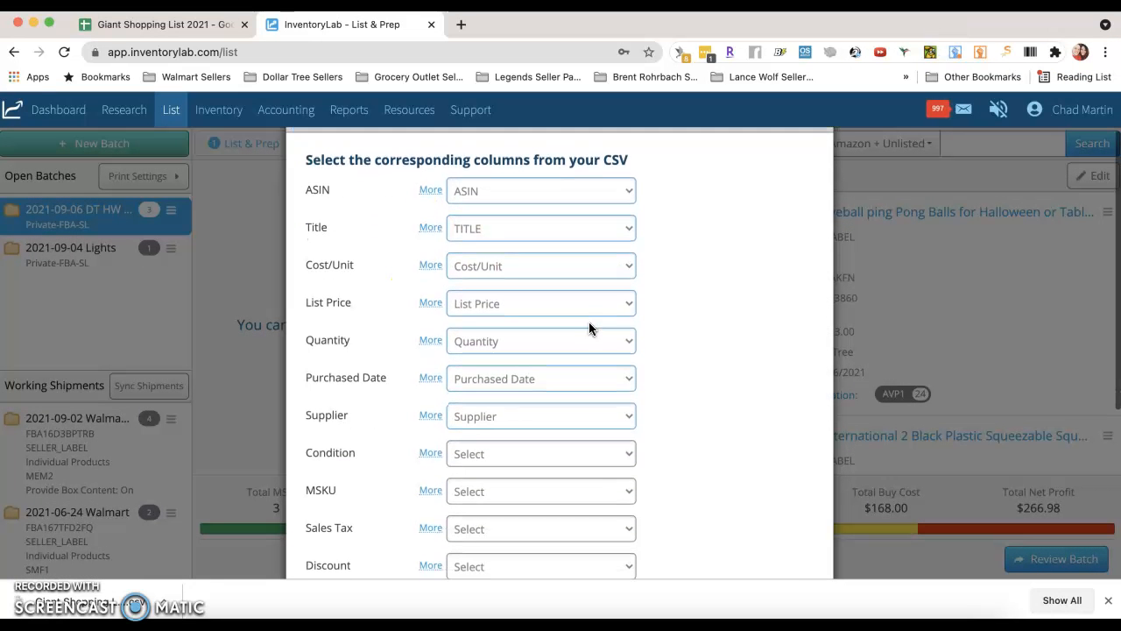
{"action": "scroll", "coordinate": [588, 324], "scroll_direction": "down", "scroll_amount": 1}
{"action": "scroll", "coordinate": [588, 324], "scroll_direction": "up", "scroll_amount": 3}
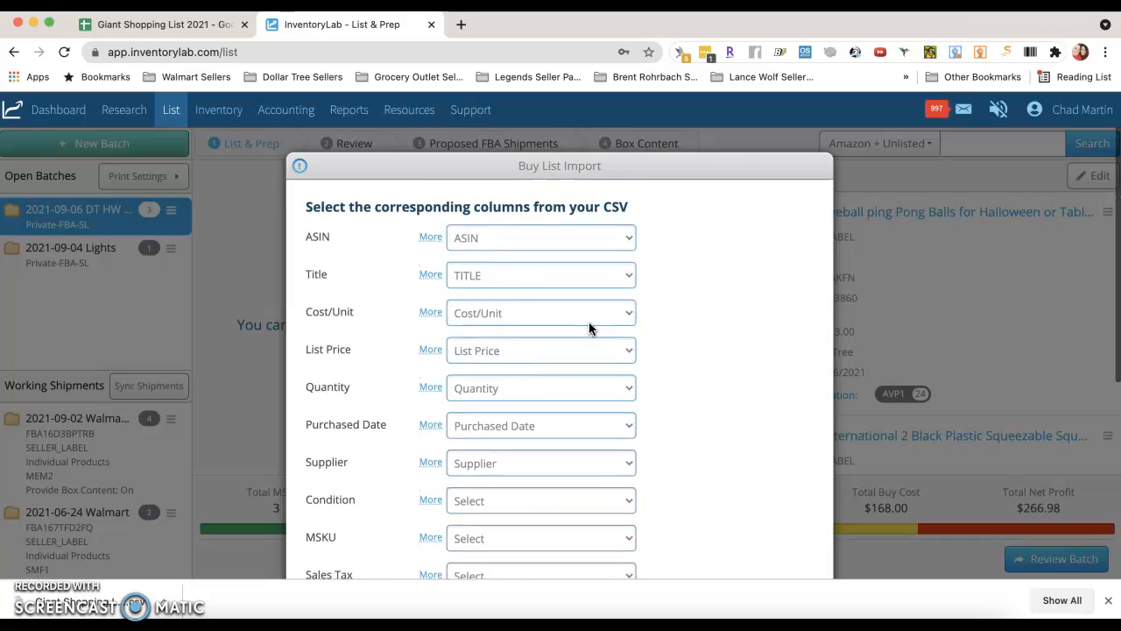
{"action": "scroll", "coordinate": [586, 351], "scroll_direction": "down", "scroll_amount": 5}
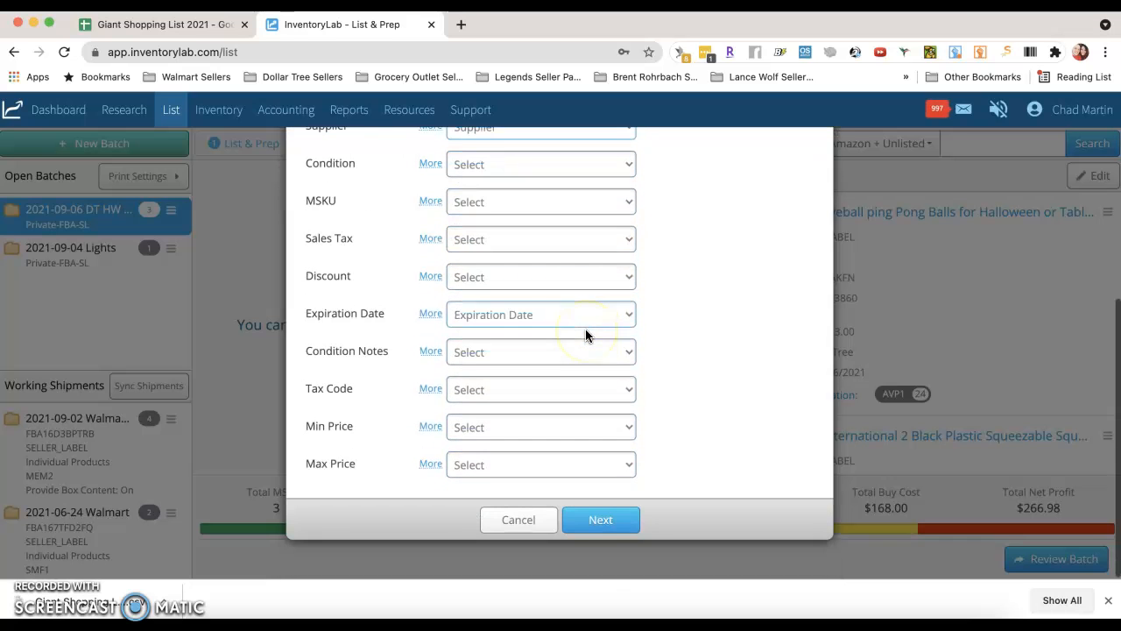
{"action": "left_click", "coordinate": [587, 520]}
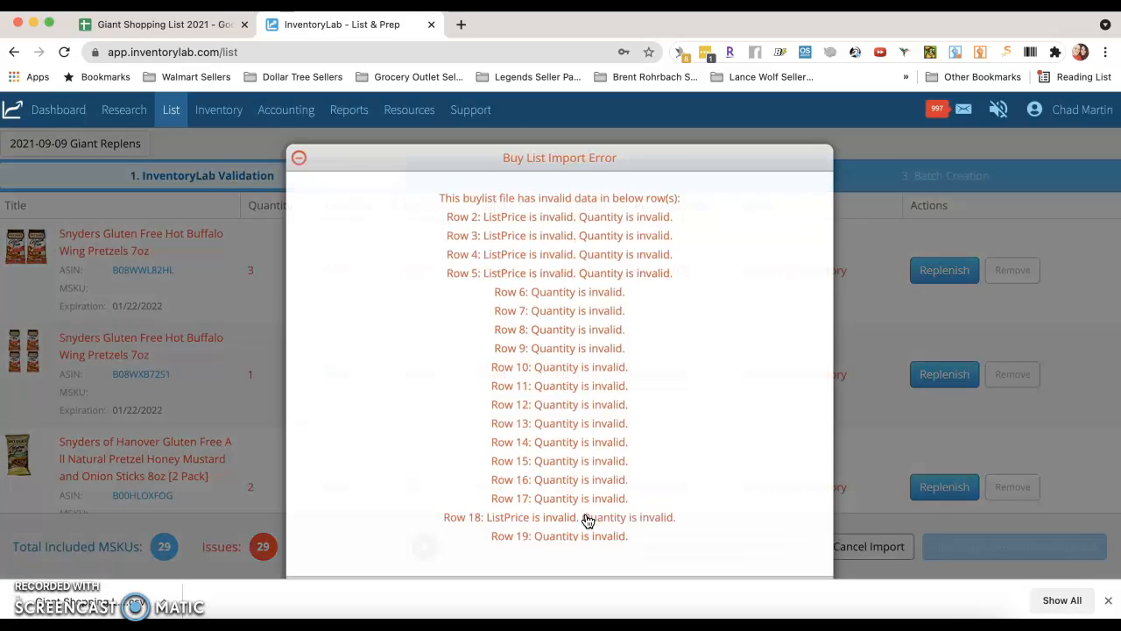
Review the rows listed in the Buy List Import Error dialog and dismiss it
{"action": "scroll", "coordinate": [625, 382], "scroll_direction": "down", "scroll_amount": 1}
{"action": "scroll", "coordinate": [627, 384], "scroll_direction": "down", "scroll_amount": 1}
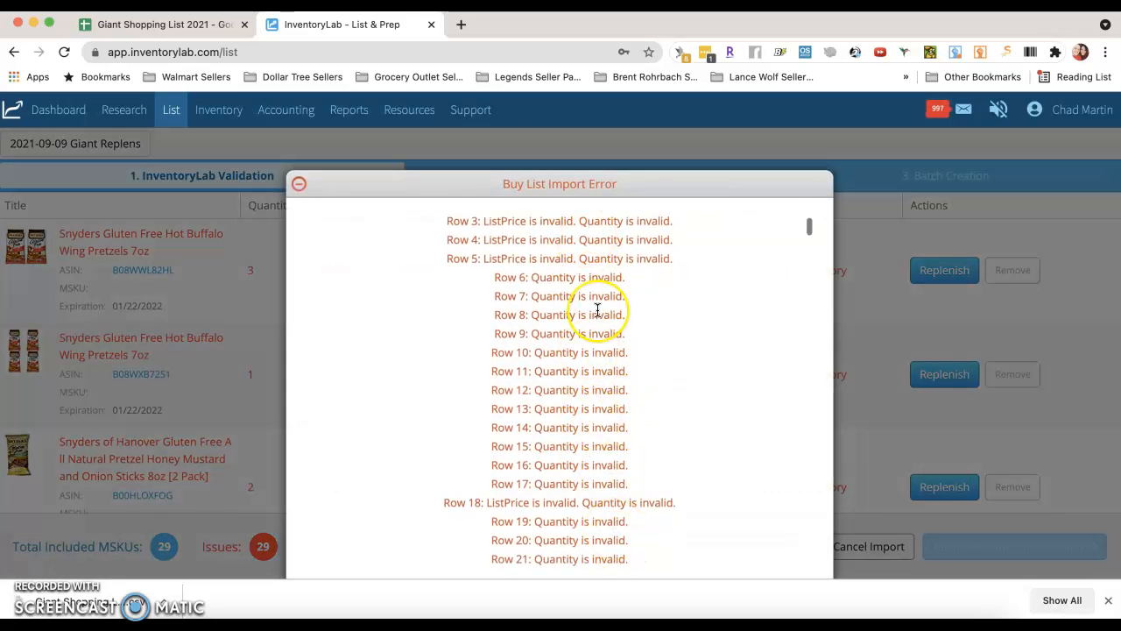
{"action": "scroll", "coordinate": [595, 308], "scroll_direction": "down", "scroll_amount": 2}
{"action": "scroll", "coordinate": [608, 393], "scroll_direction": "down", "scroll_amount": 20}
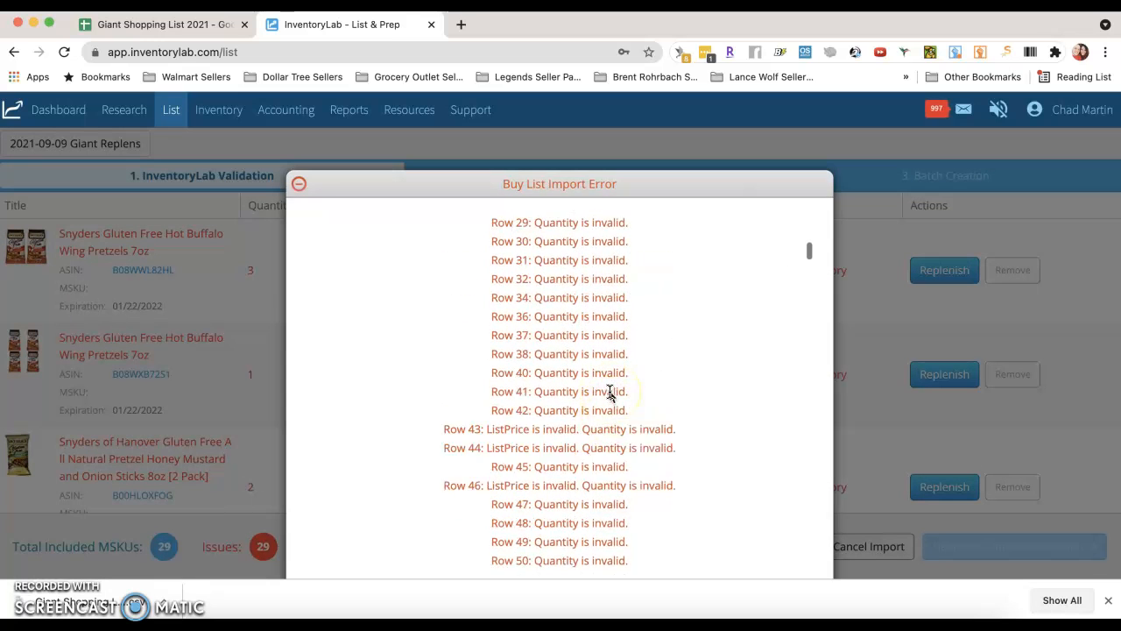
{"action": "scroll", "coordinate": [610, 392], "scroll_direction": "down", "scroll_amount": 20}
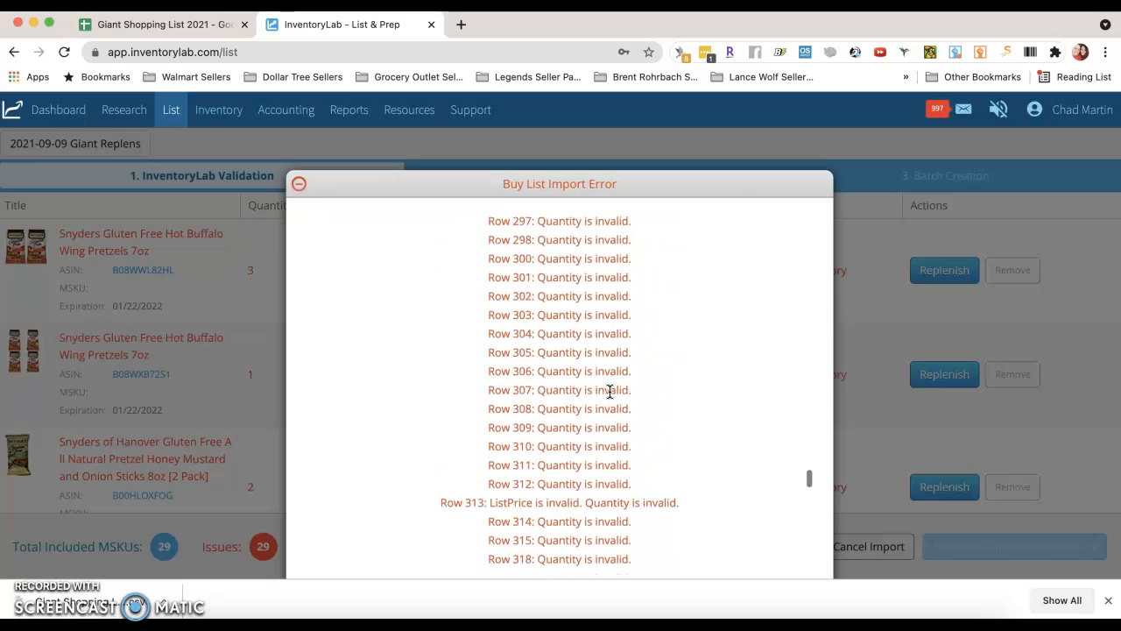
{"action": "left_click", "coordinate": [560, 519]}
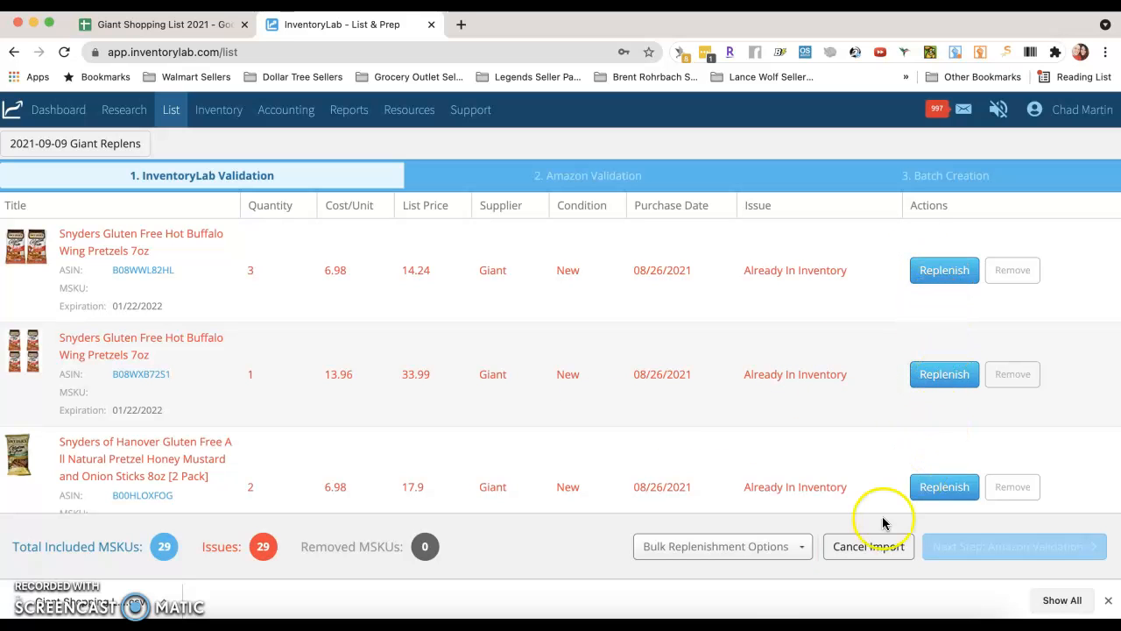
Apply Replenish All to the imported items and confirm creating replenishments for all available items
{"action": "left_click", "coordinate": [713, 552]}
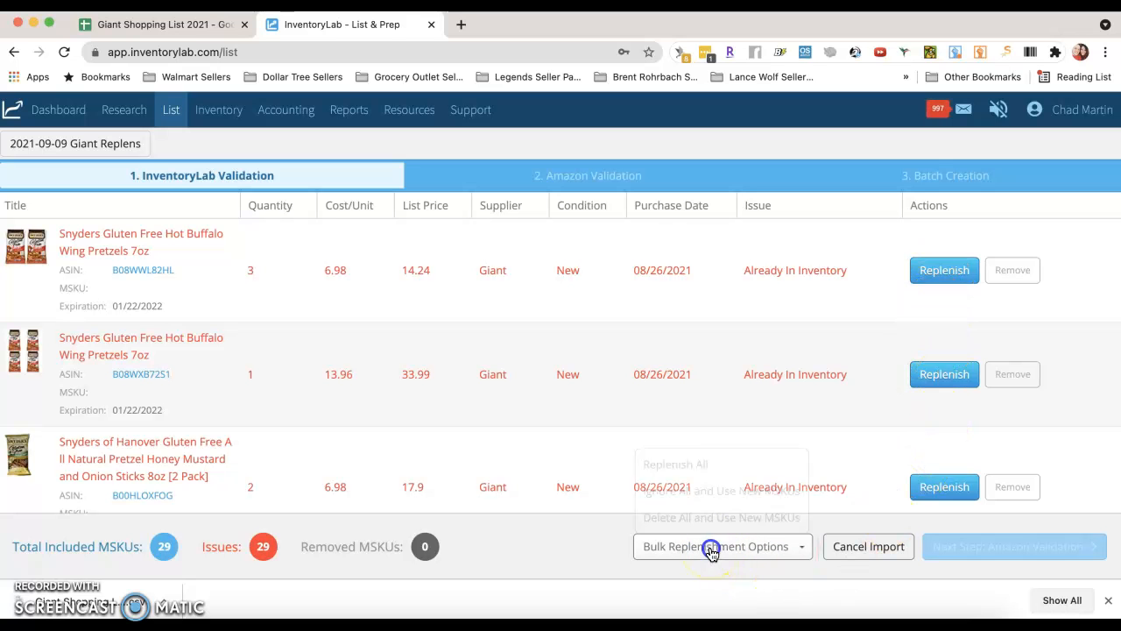
{"action": "left_click", "coordinate": [701, 478]}
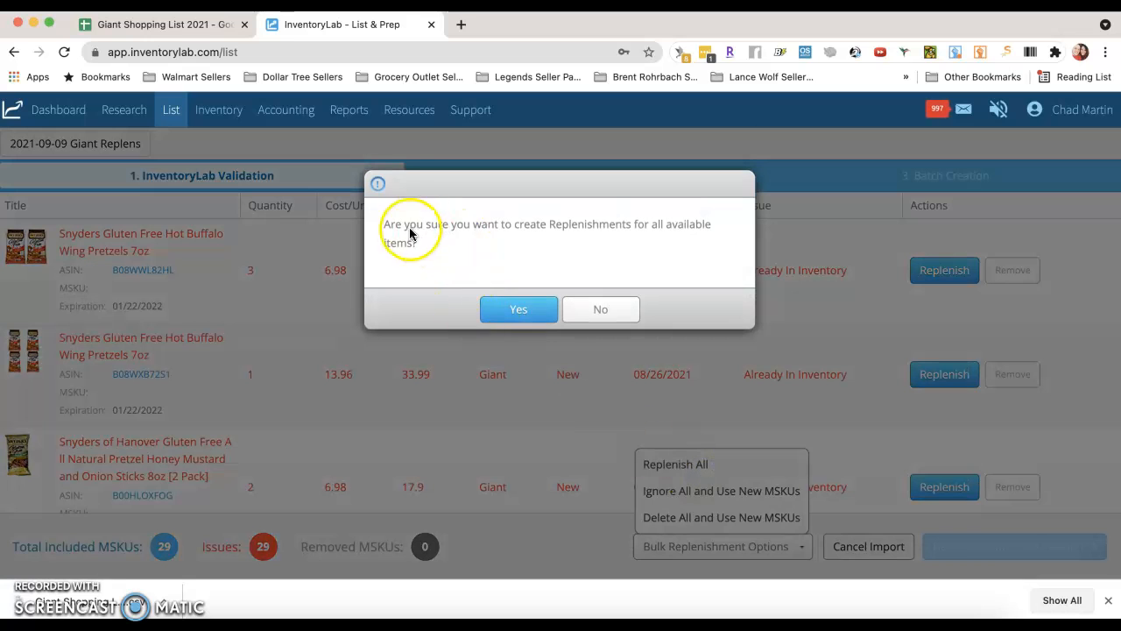
{"action": "left_click", "coordinate": [515, 309]}
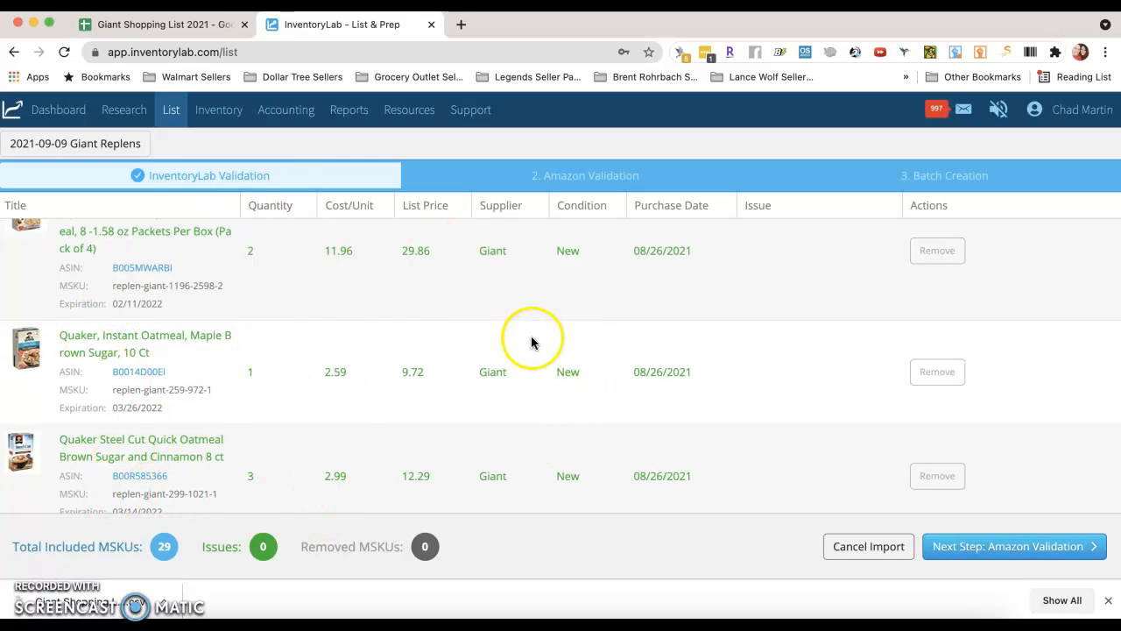
Run Amazon validation on the imported replenishments and create the batch from the validated items
{"action": "scroll", "coordinate": [531, 341], "scroll_direction": "down", "scroll_amount": 5}
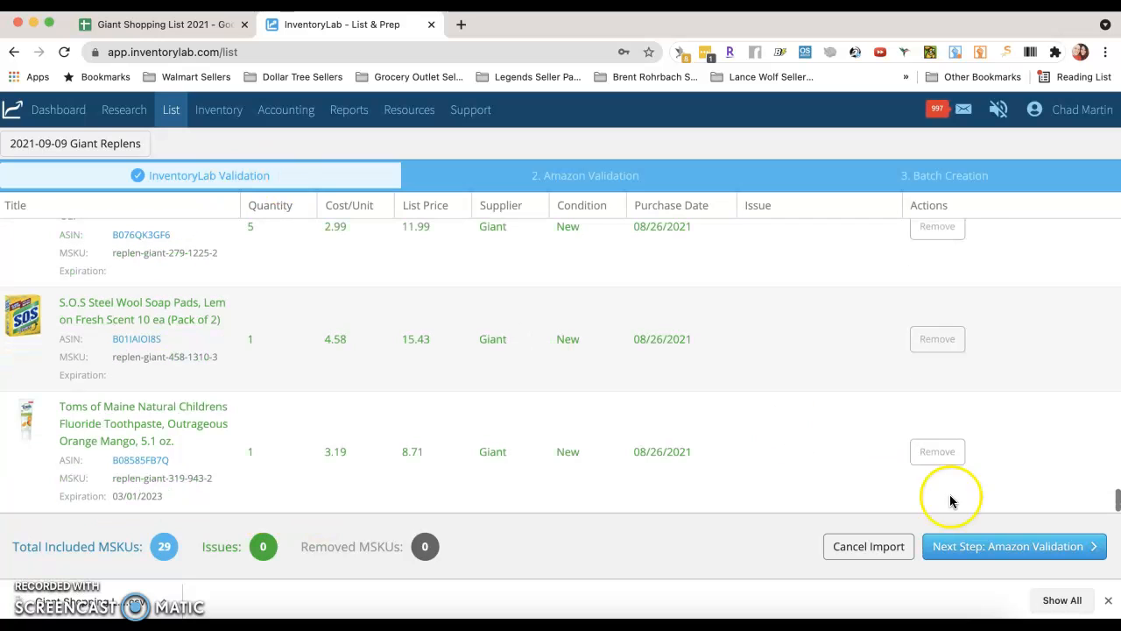
{"action": "left_click", "coordinate": [1017, 545]}
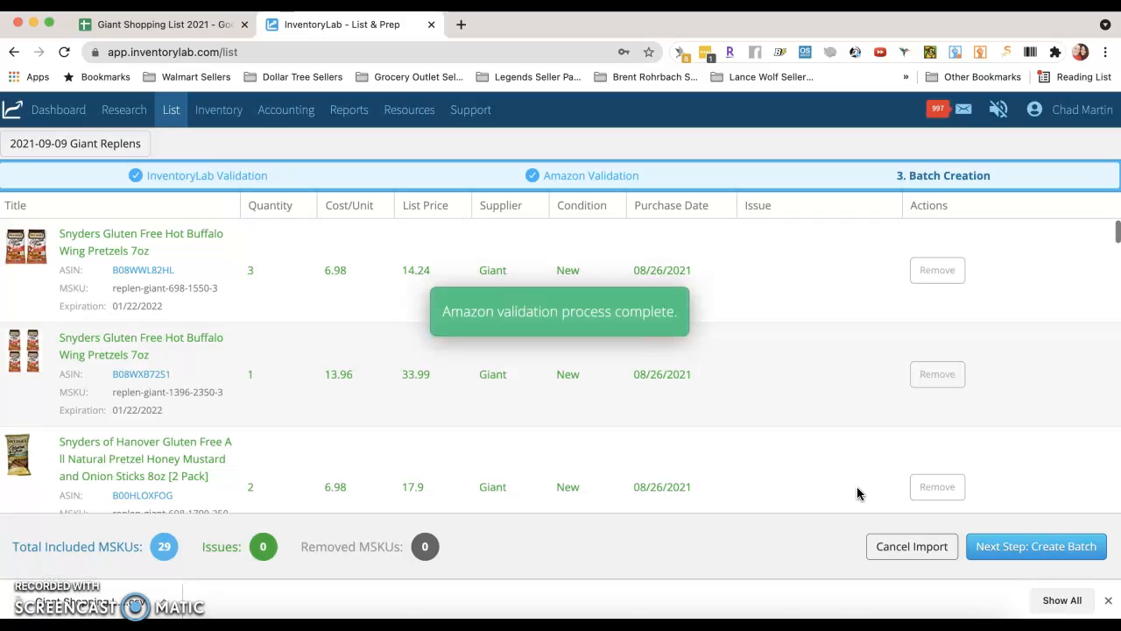
{"action": "left_click", "coordinate": [1044, 549]}
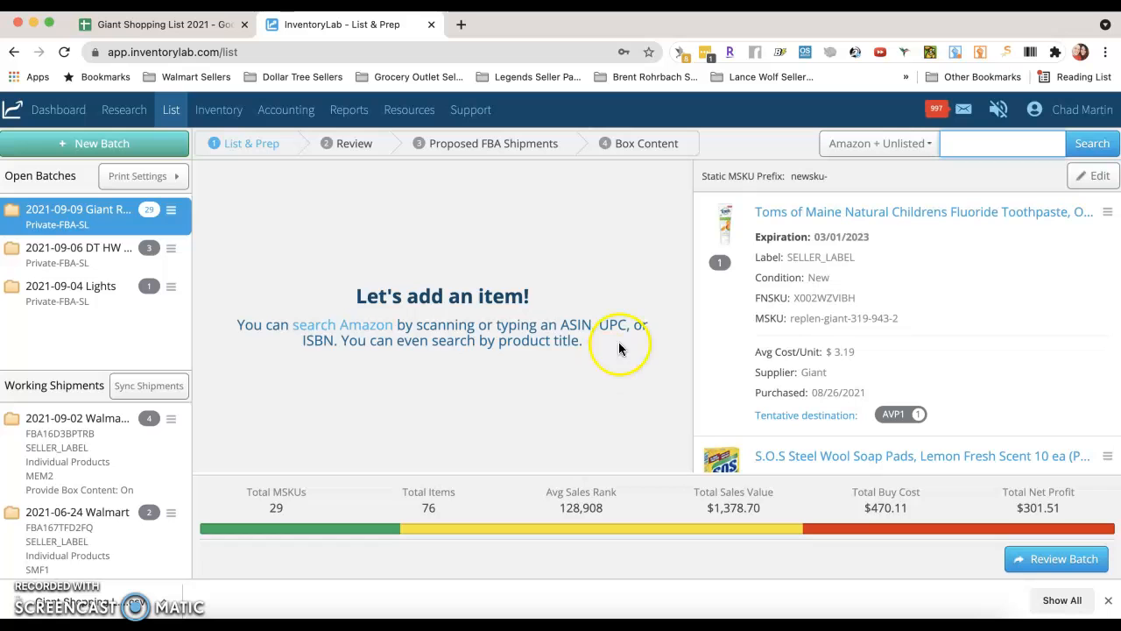
Review the items in the Giant replens batch, checking each one's MSKU, average cost per unit, supplier and purchase date
{"action": "scroll", "coordinate": [928, 399], "scroll_direction": "down", "scroll_amount": 5}
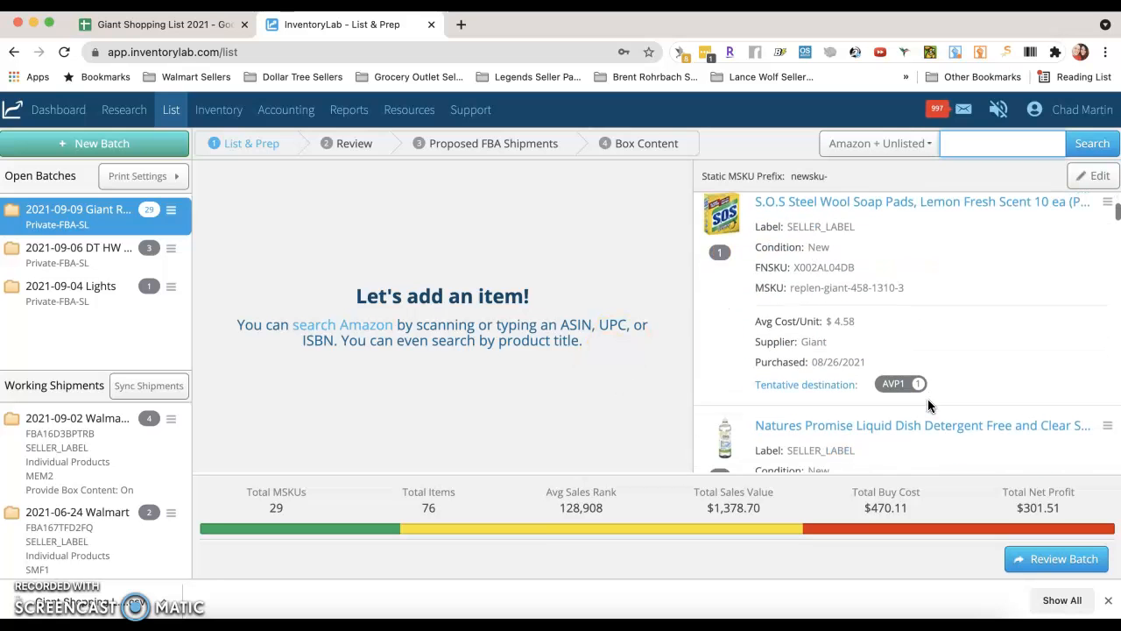
{"action": "scroll", "coordinate": [928, 399], "scroll_direction": "down", "scroll_amount": 2}
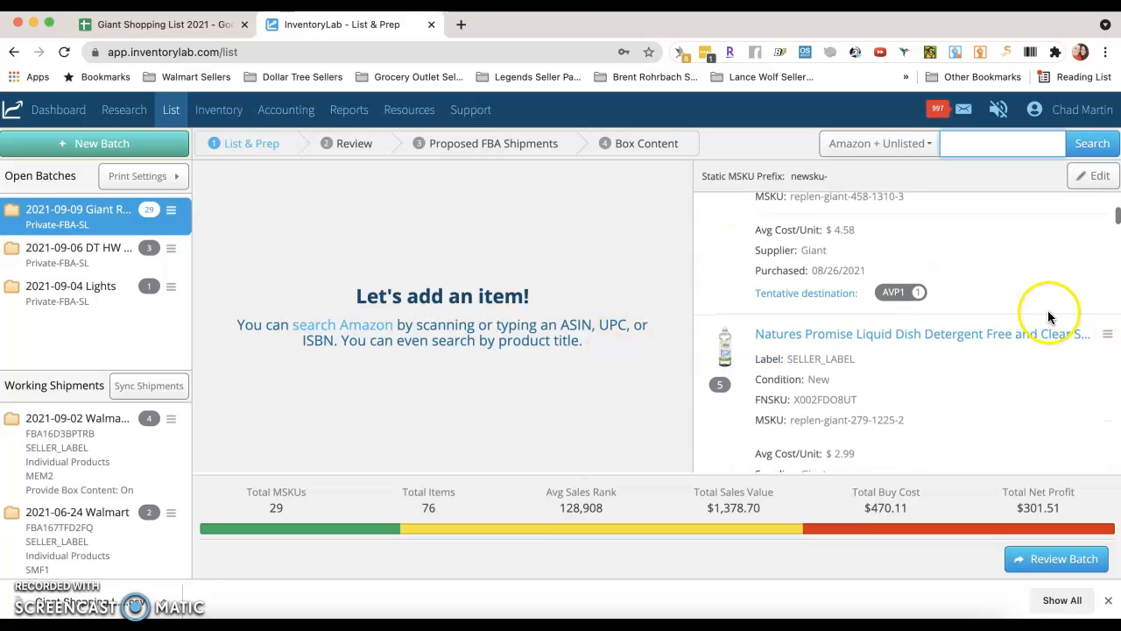
{"action": "scroll", "coordinate": [1033, 401], "scroll_direction": "up", "scroll_amount": 4}
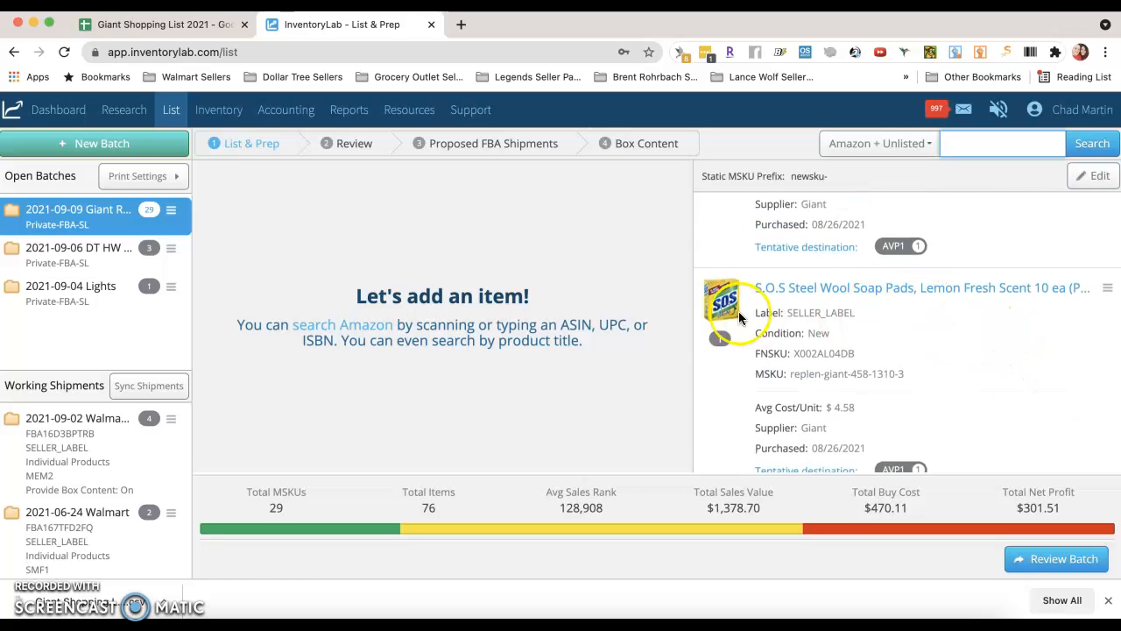
{"action": "scroll", "coordinate": [989, 315], "scroll_direction": "down", "scroll_amount": 5}
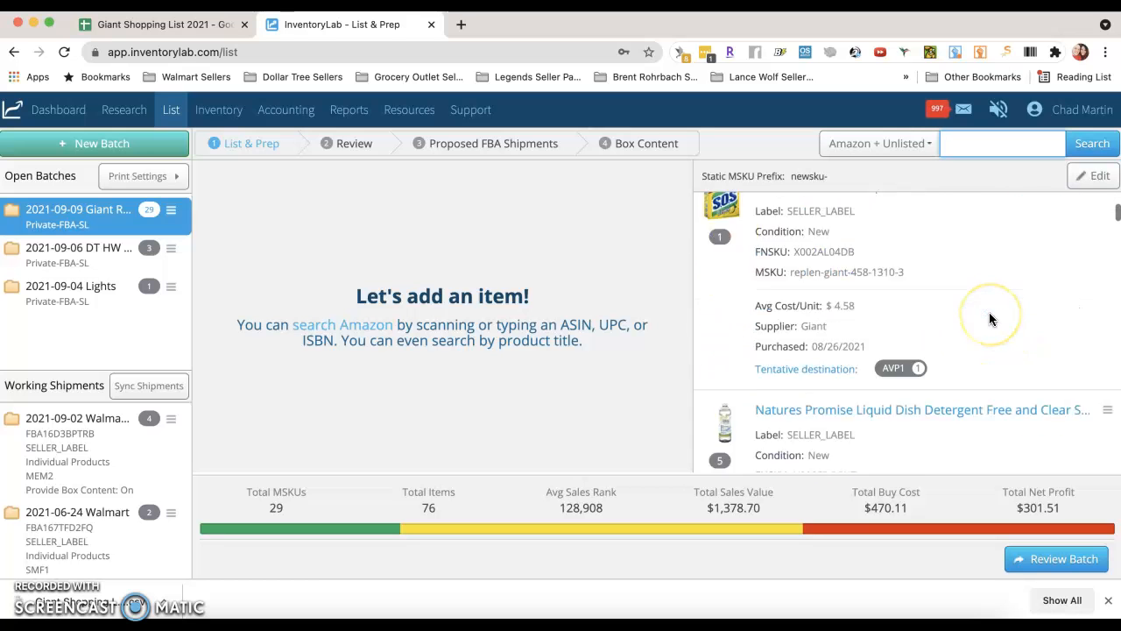
{"action": "scroll", "coordinate": [920, 342], "scroll_direction": "up", "scroll_amount": 2}
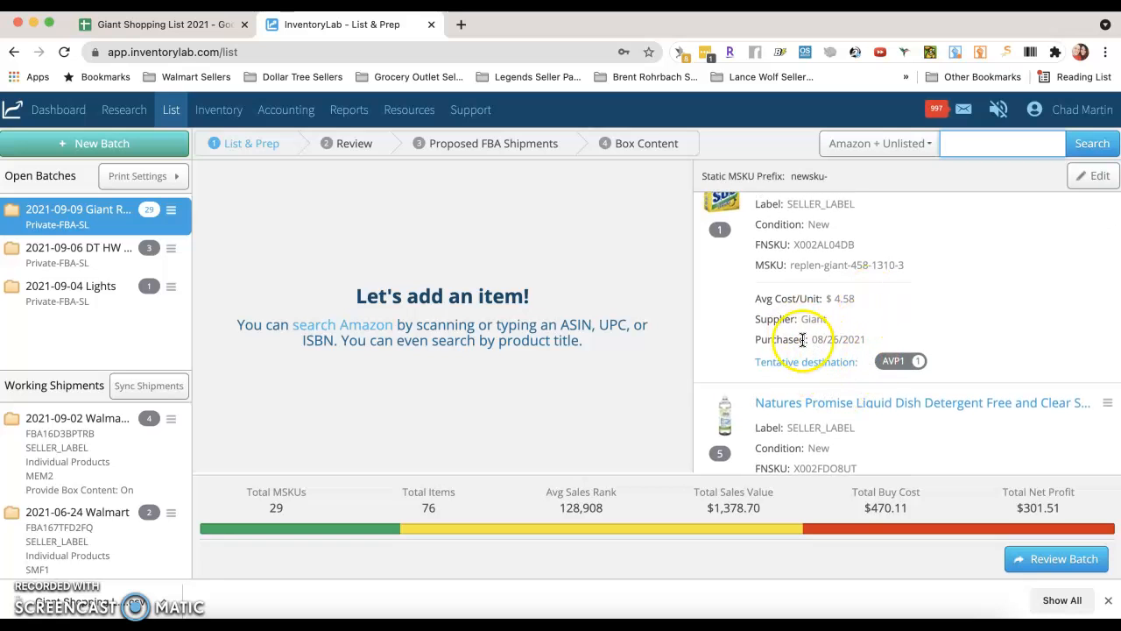
{"action": "scroll", "coordinate": [799, 344], "scroll_direction": "up", "scroll_amount": 5}
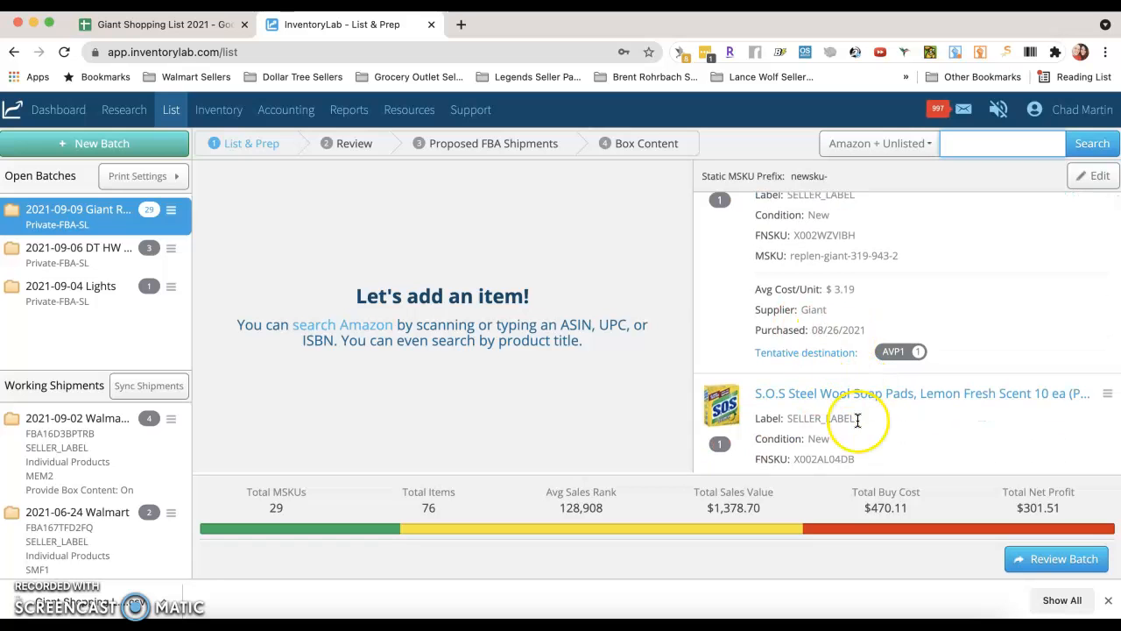
{"action": "scroll", "coordinate": [853, 417], "scroll_direction": "down", "scroll_amount": 2}
{"action": "scroll", "coordinate": [834, 438], "scroll_direction": "down", "scroll_amount": 2}
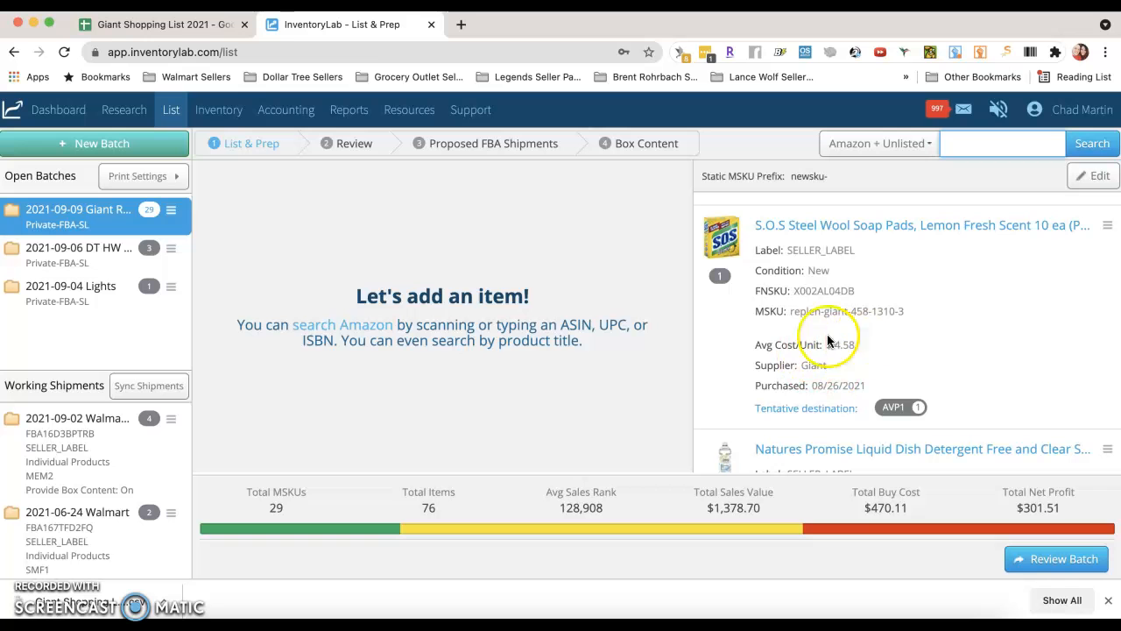
In the Google Sheets shopping list, set the Import to Inventory Lab sheet's DATE cell M2 to 9/8/21, and return to InventoryLab
{"action": "left_click", "coordinate": [208, 40]}
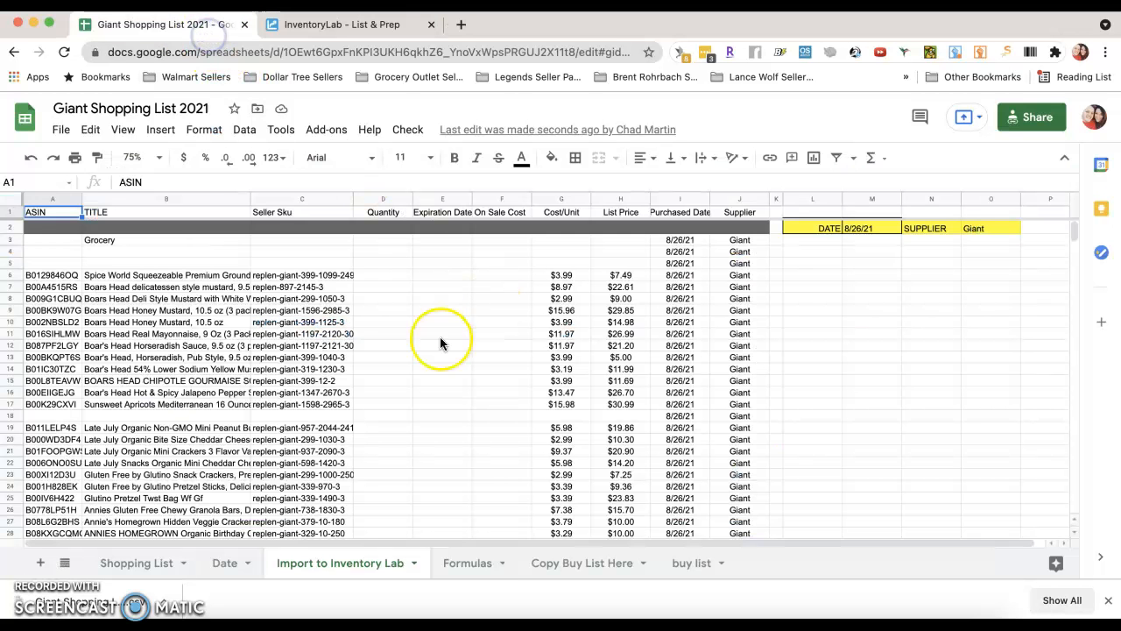
{"action": "left_click", "coordinate": [135, 574]}
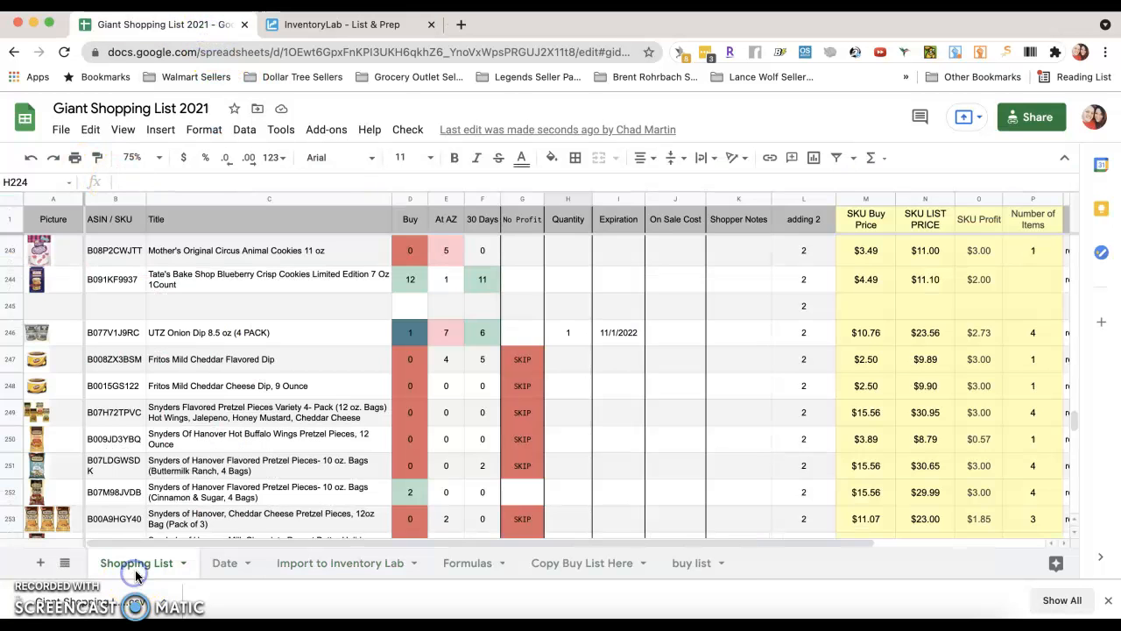
{"action": "left_click", "coordinate": [335, 565]}
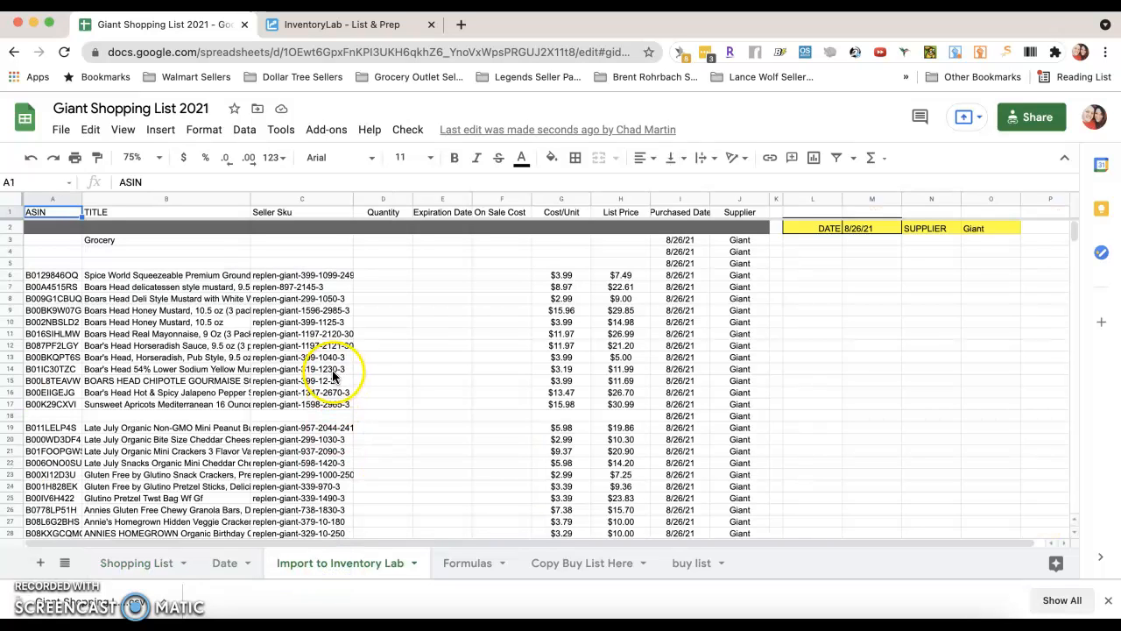
{"action": "double_click", "coordinate": [847, 229]}
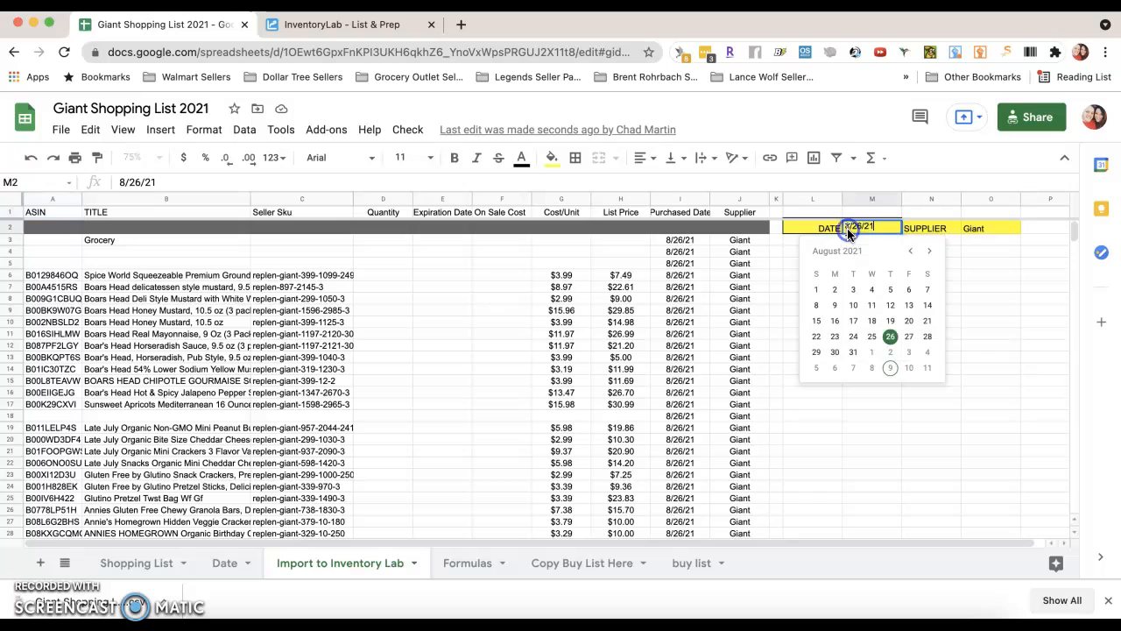
{"action": "left_click", "coordinate": [871, 370]}
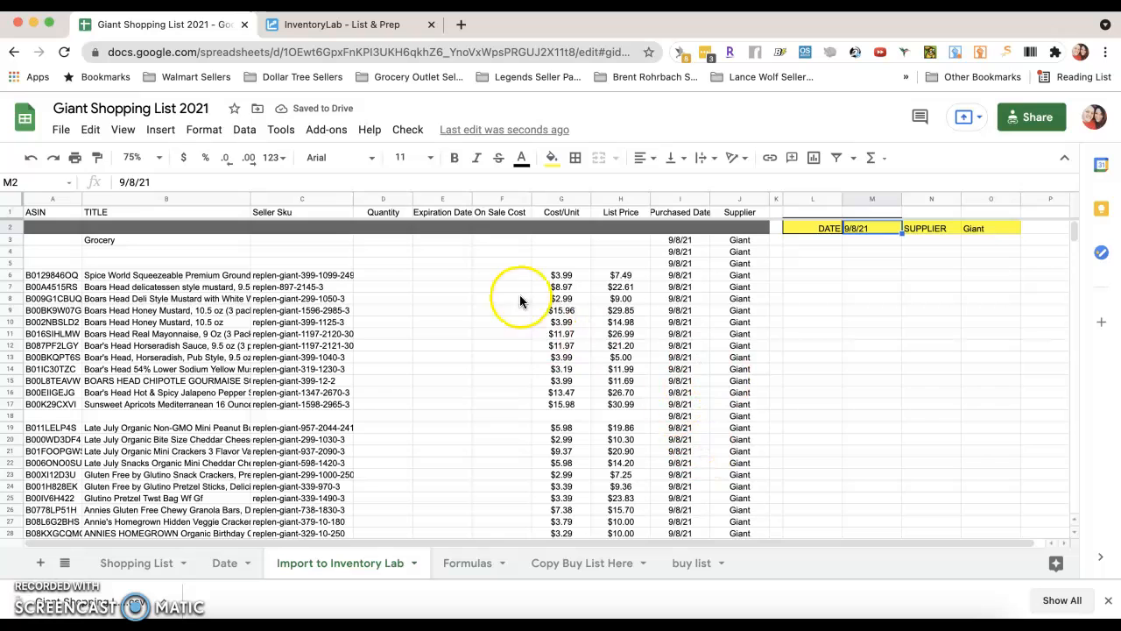
{"action": "left_click", "coordinate": [379, 28]}
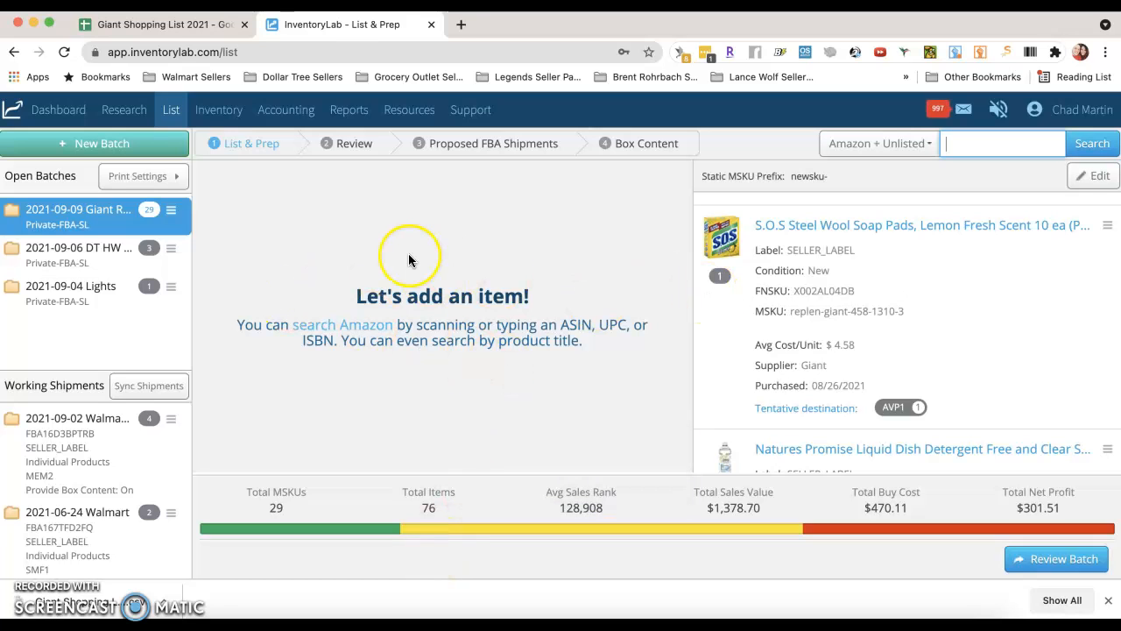
{"action": "left_click", "coordinate": [286, 109]}
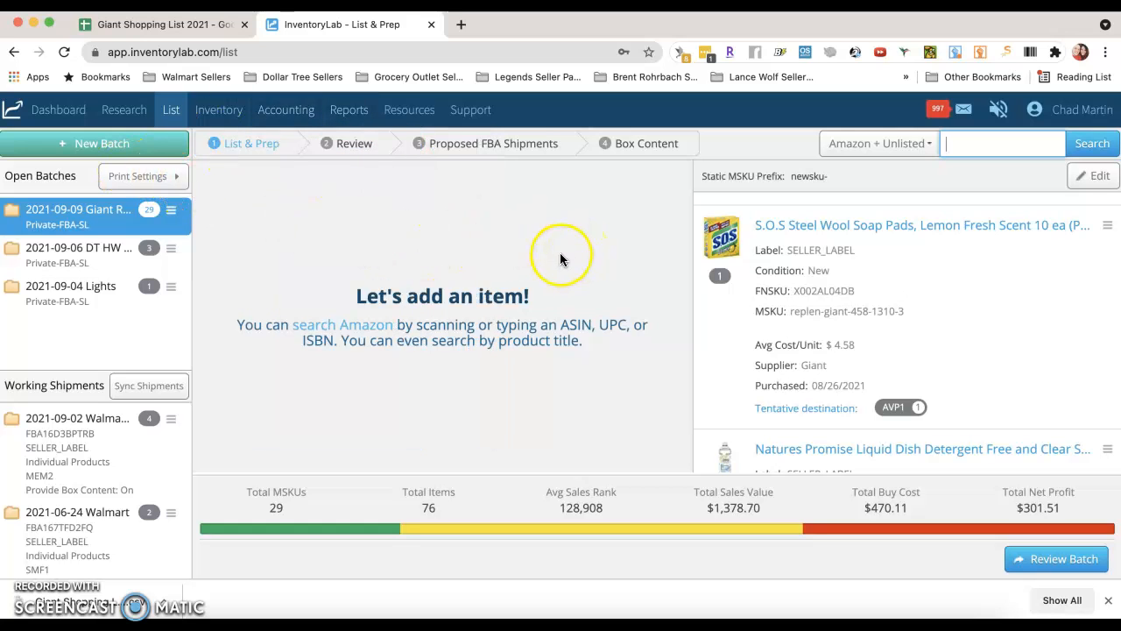
{"action": "left_click", "coordinate": [572, 307]}
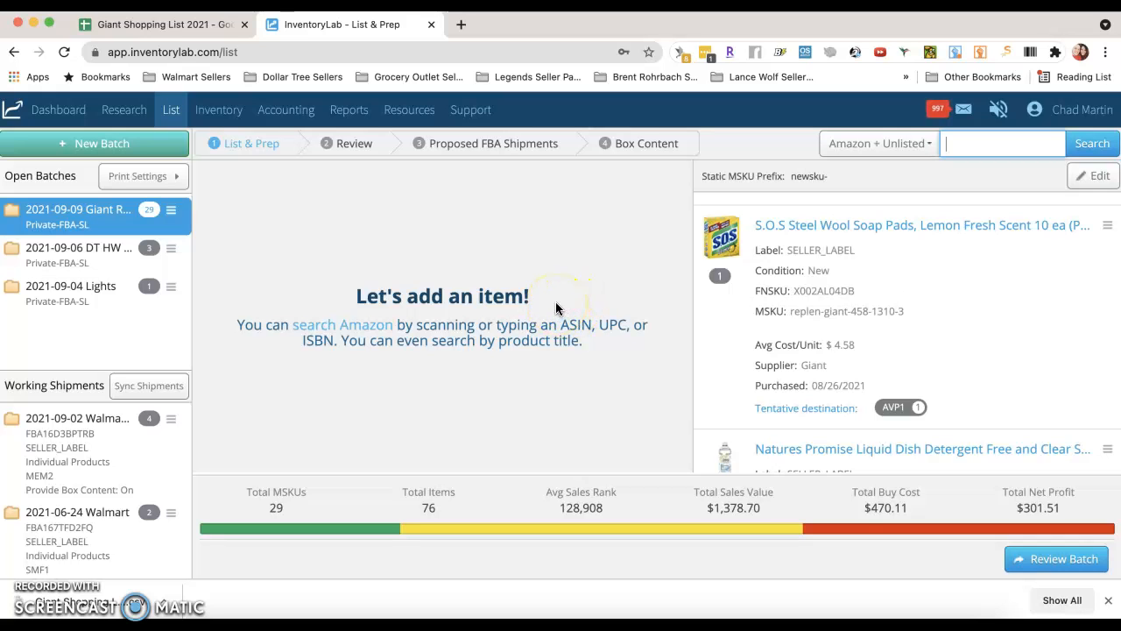
{"action": "left_click", "coordinate": [615, 324]}
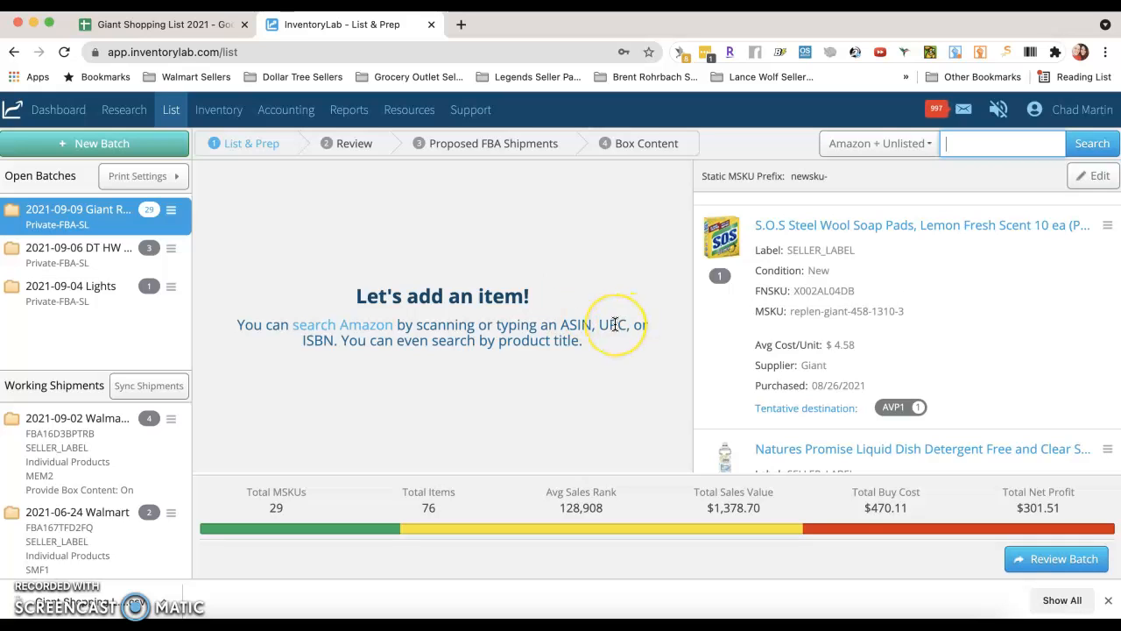